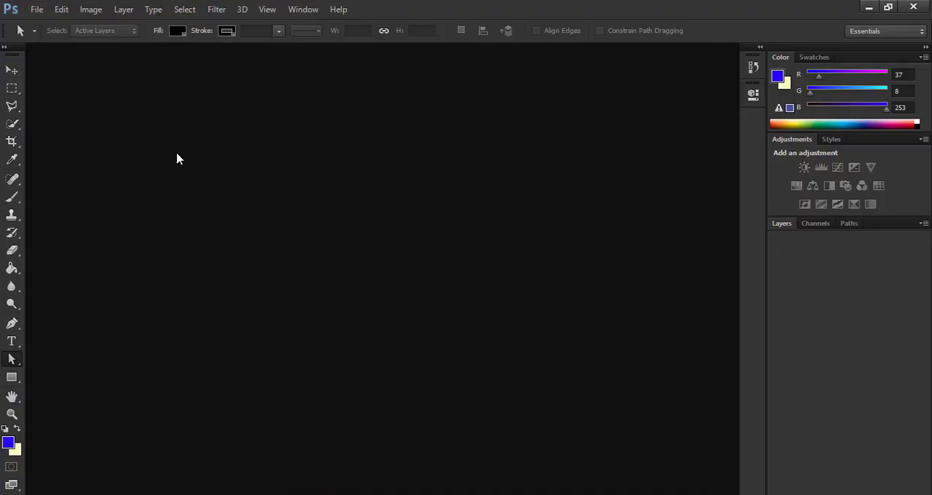
Step: Open the image laptop-wallpaper-9-610x381.jpg from the New wallpaper folder
click(37, 9)
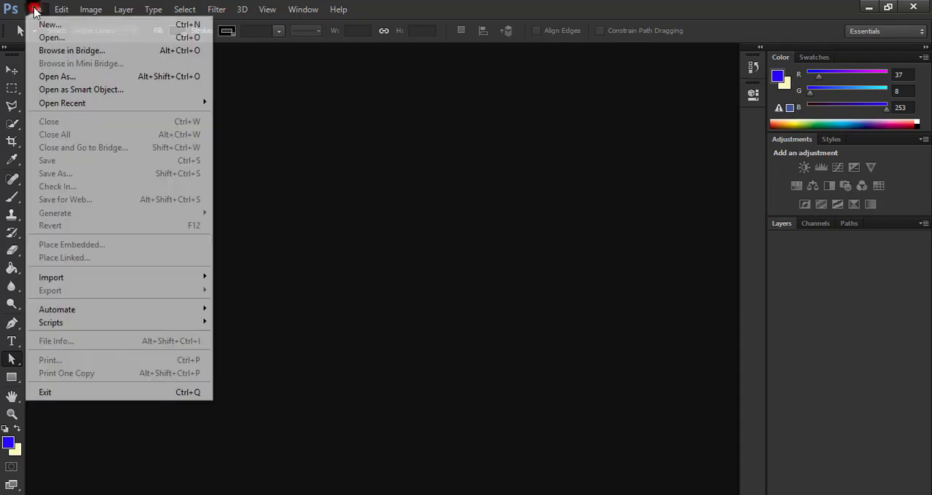
click(61, 40)
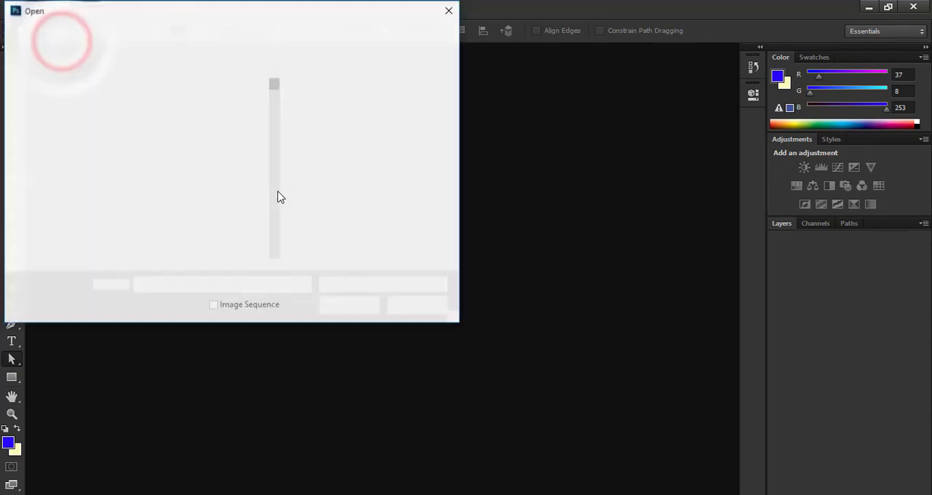
scroll(238, 151, down, 10)
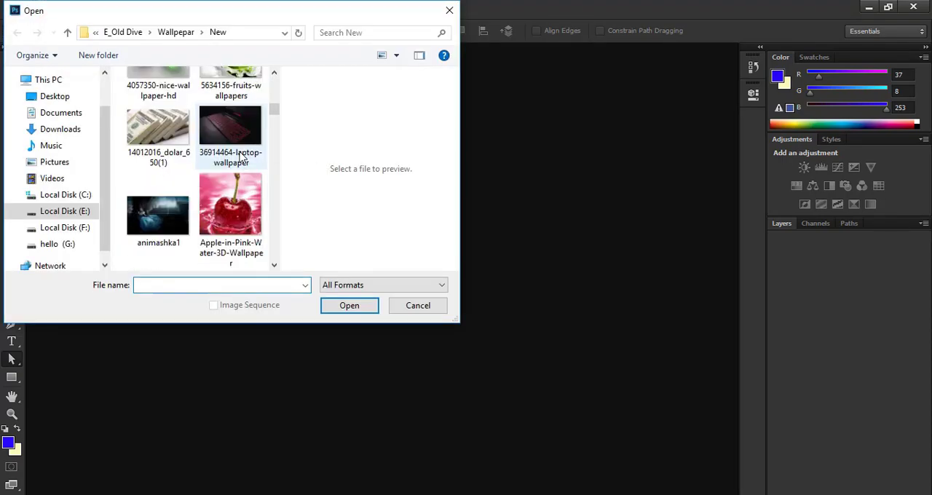
scroll(241, 154, down, 15)
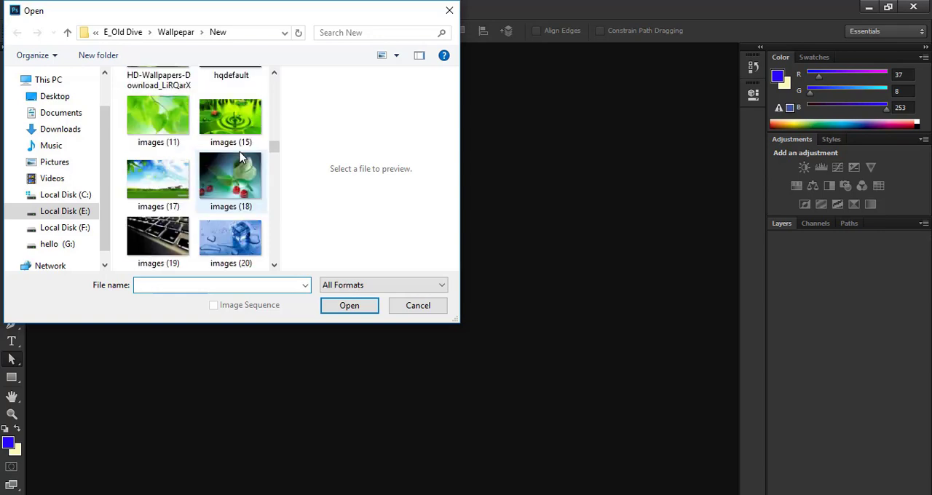
scroll(240, 157, down, 6)
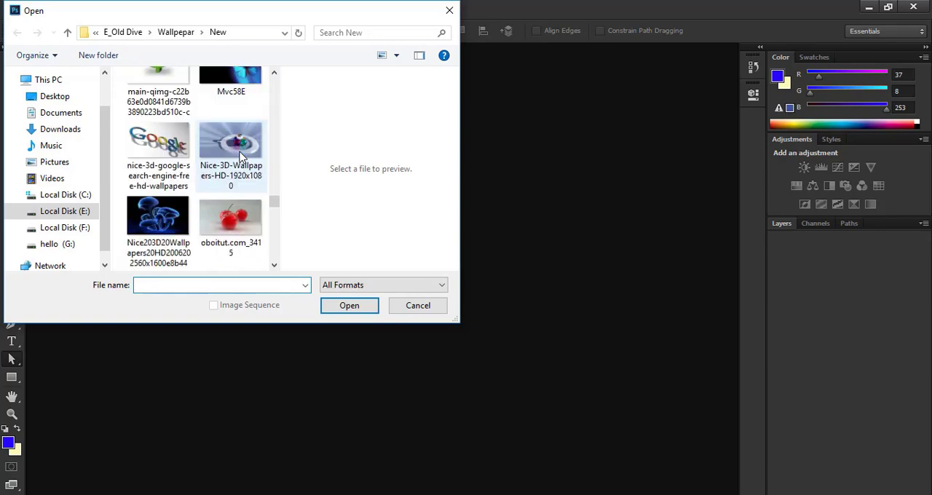
scroll(240, 157, up, 3)
scroll(241, 155, up, 4)
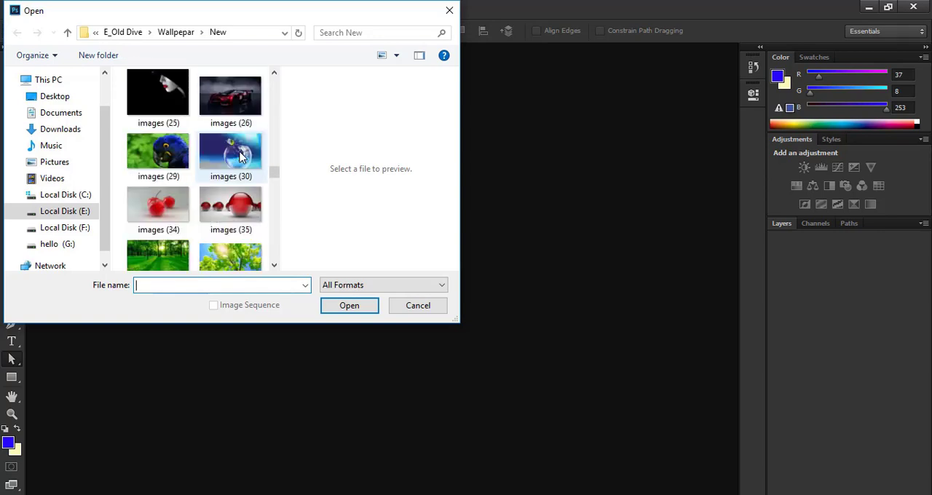
scroll(240, 155, down, 2)
click(230, 212)
click(331, 306)
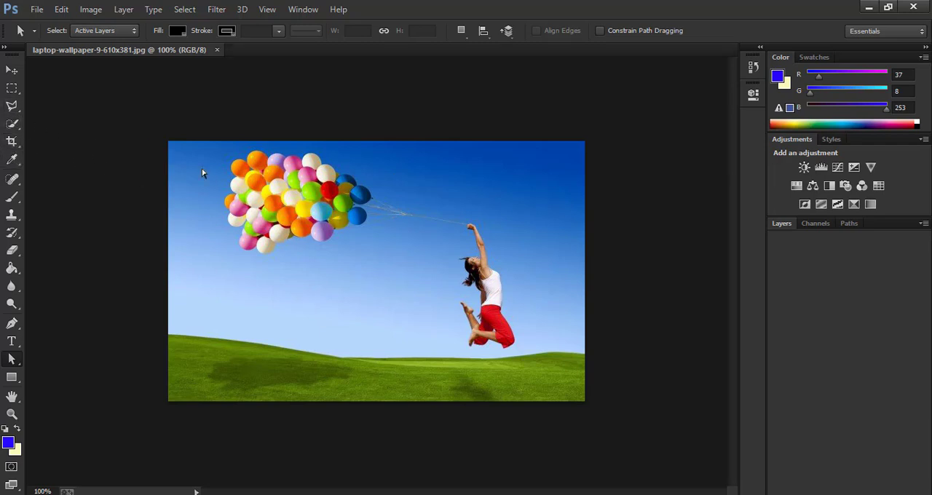
click(612, 230)
drag(151, 129, 601, 425)
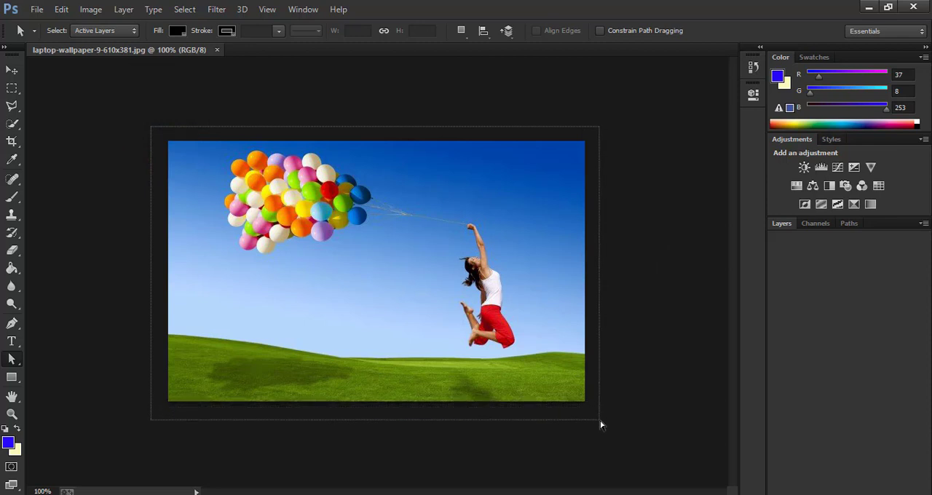
drag(600, 425, 601, 425)
click(371, 247)
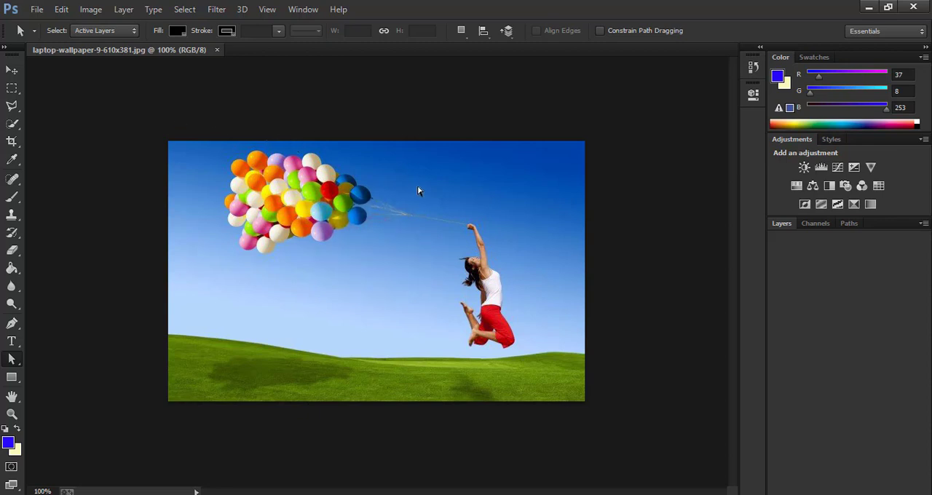
click(587, 209)
click(88, 10)
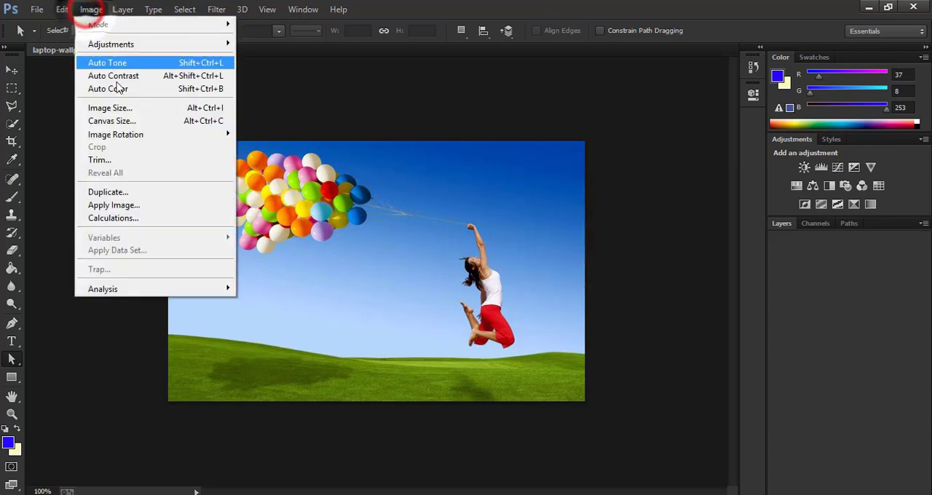
click(152, 109)
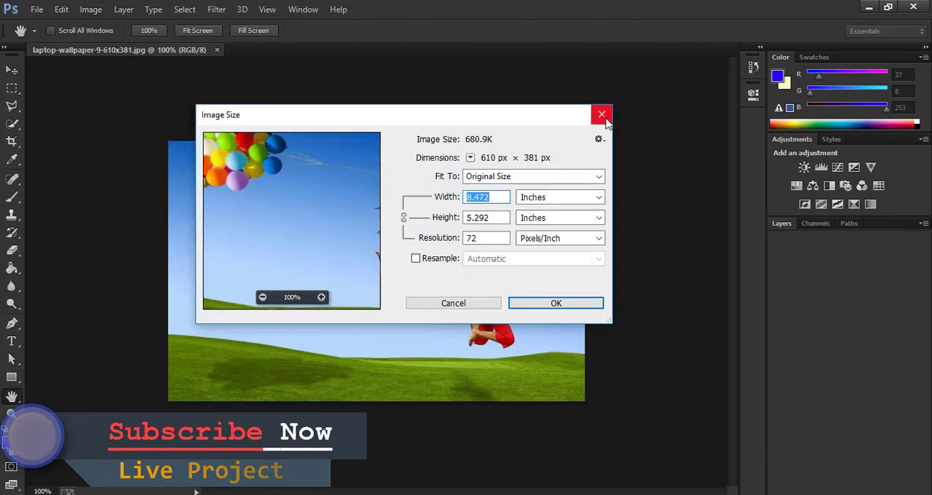
click(603, 117)
Step: In the Canvas Size settings, set a relative extension of 2 inches in width and 2 inches in height
click(102, 9)
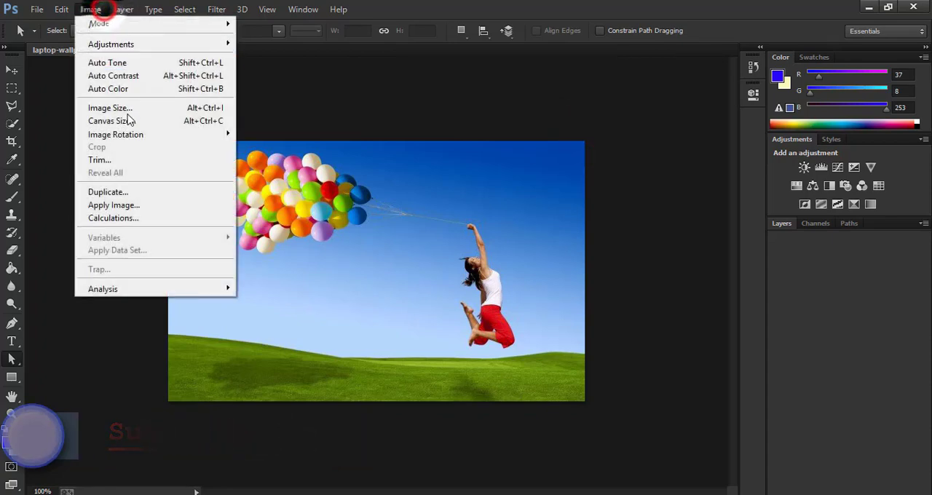
click(133, 121)
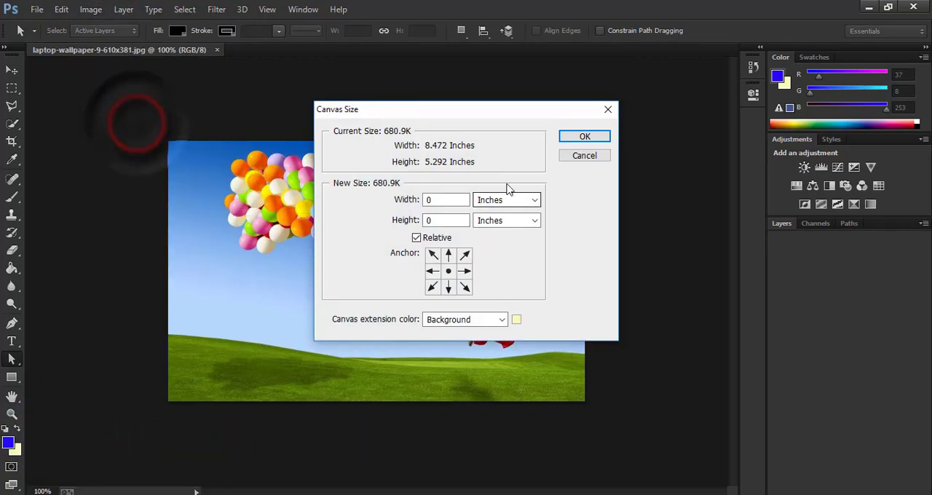
drag(460, 109, 598, 95)
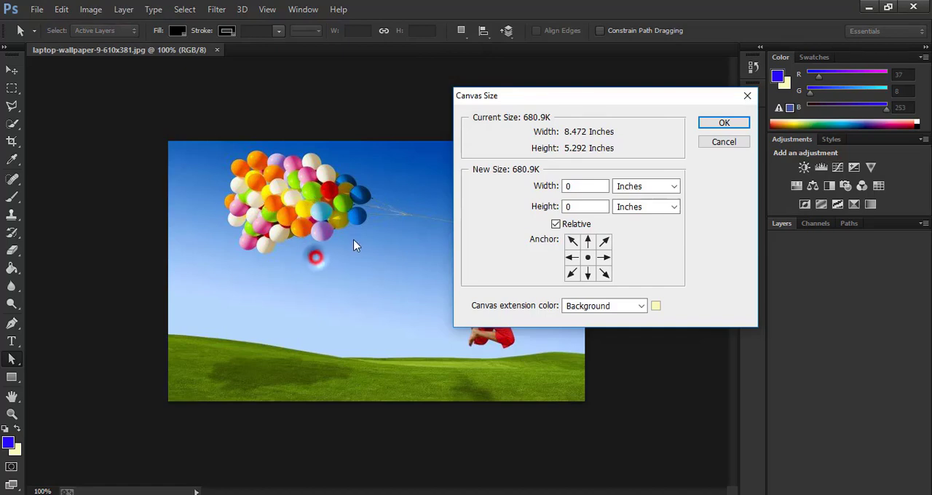
click(587, 186)
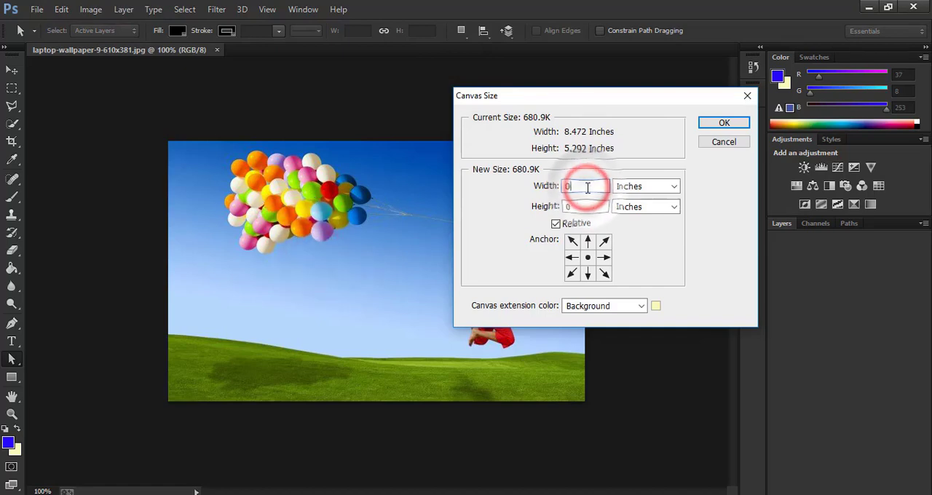
double_click(587, 186)
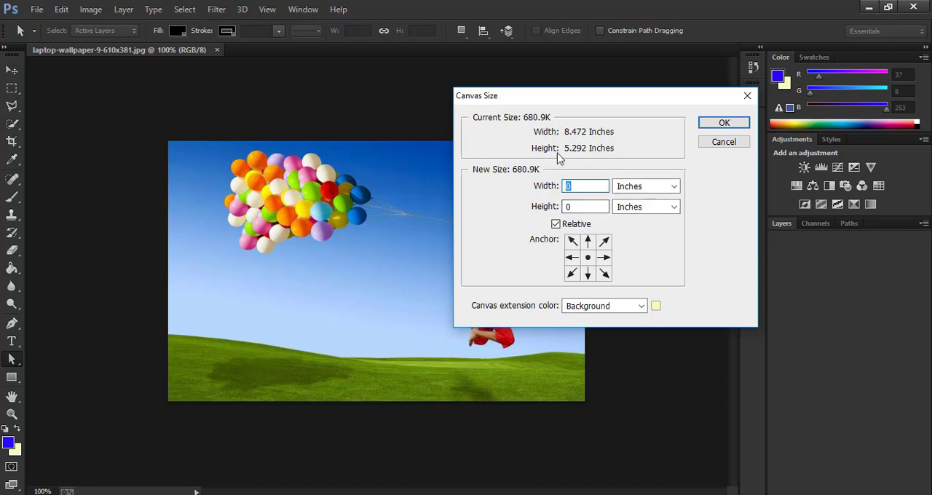
click(612, 149)
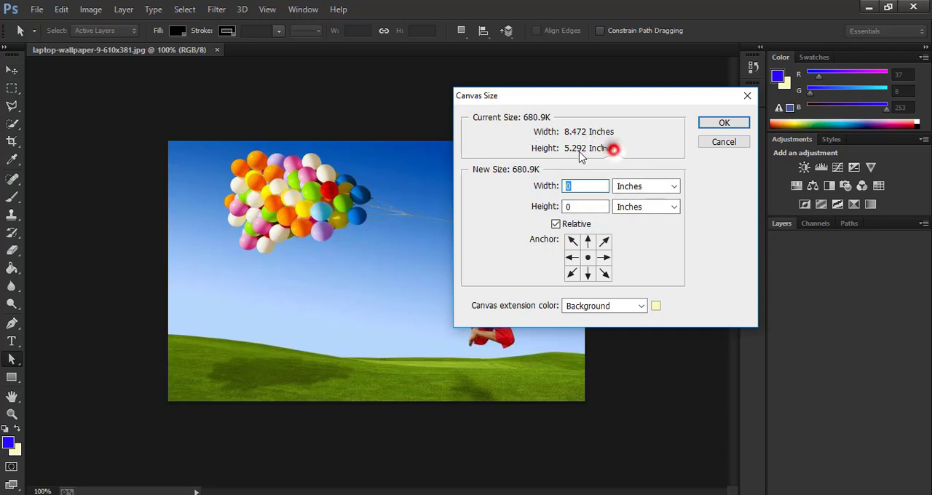
click(588, 203)
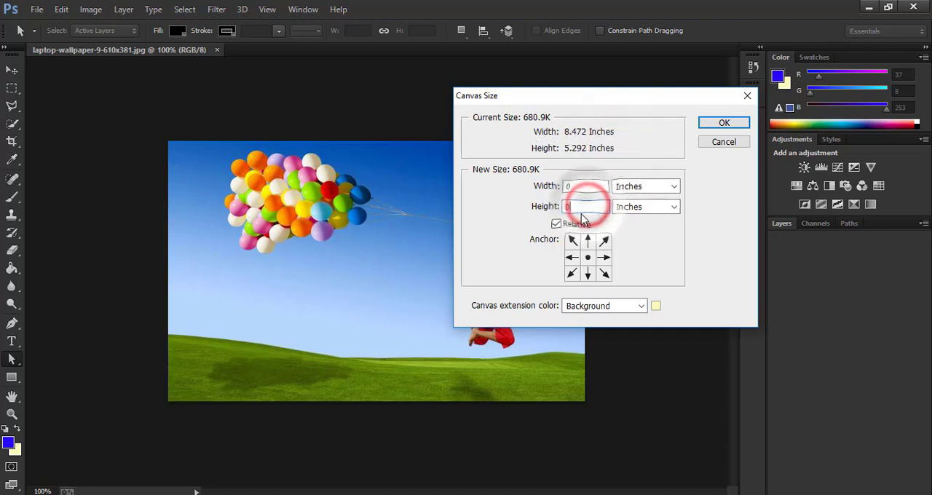
click(582, 186)
click(585, 208)
drag(581, 187, 566, 193)
click(580, 207)
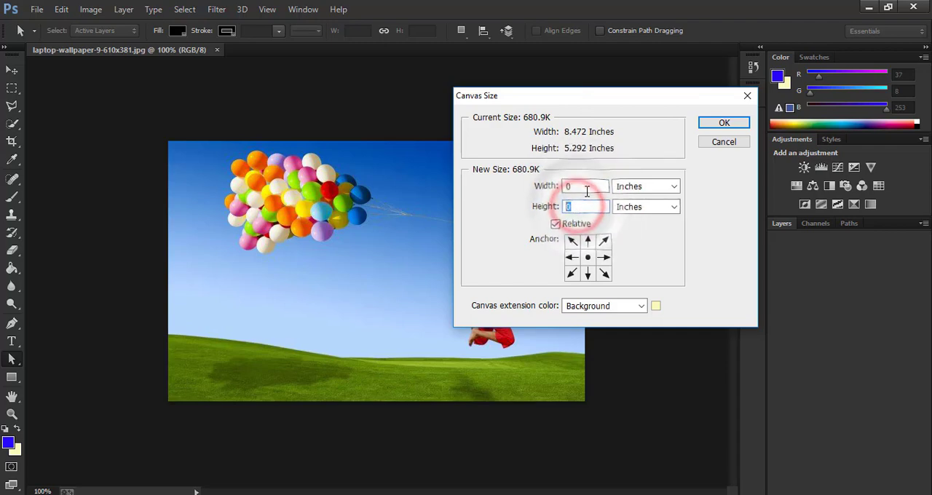
click(586, 186)
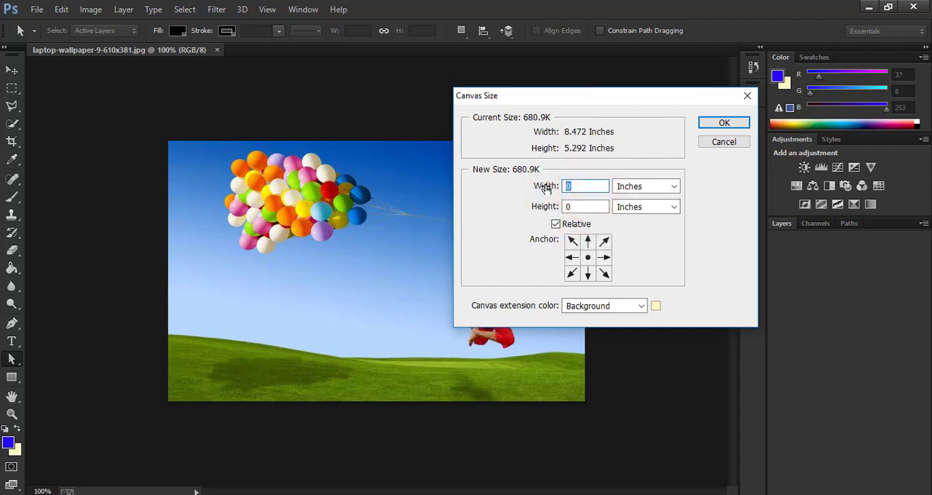
text(2)
click(507, 243)
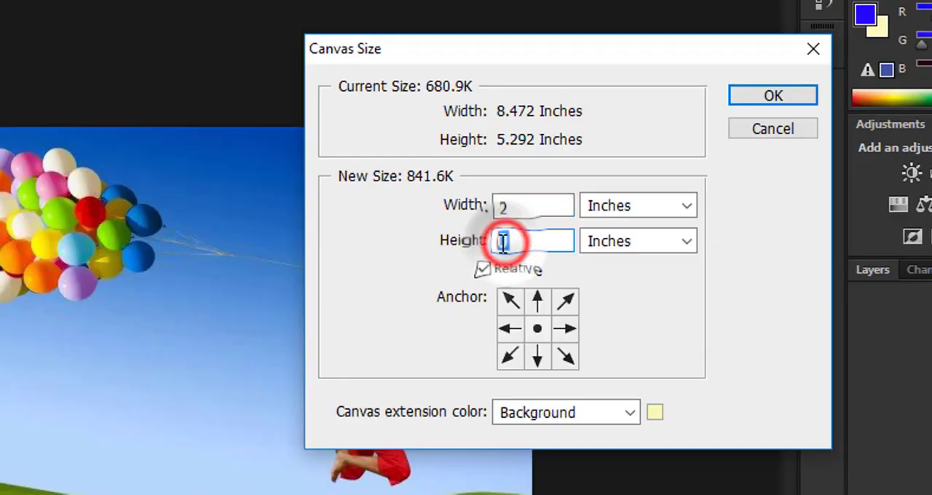
text(2)
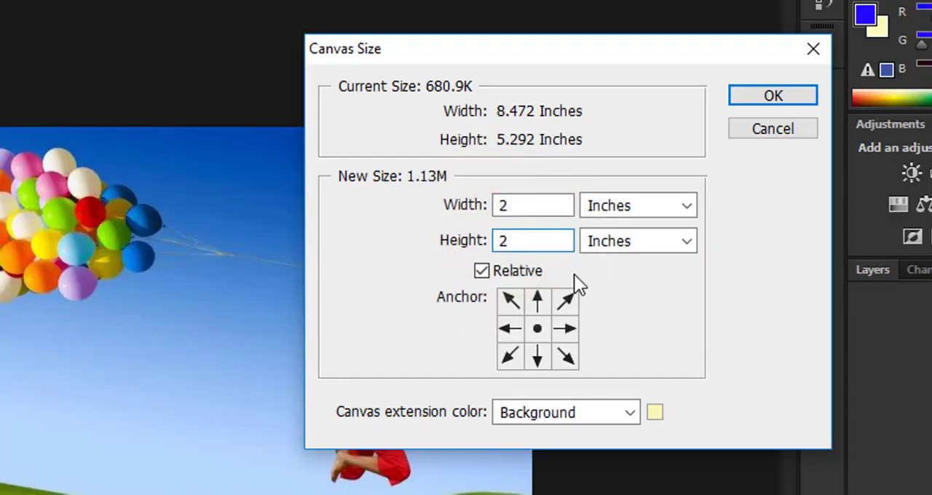
click(647, 211)
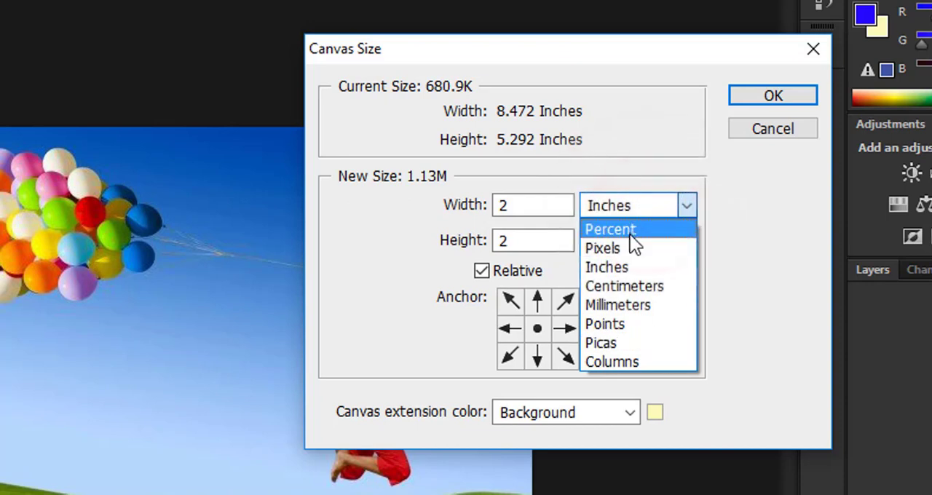
click(521, 209)
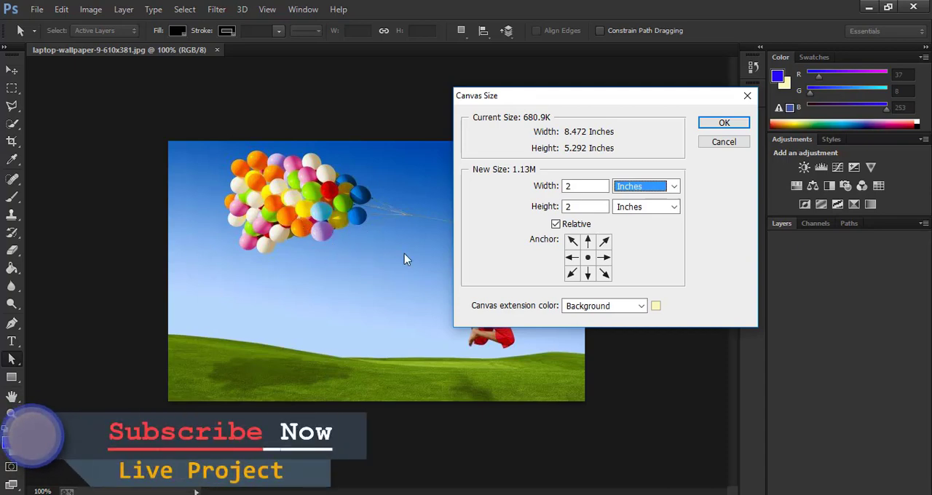
Step: Try several corner and edge anchor positions for the canvas extension, ending with the center anchor
click(588, 259)
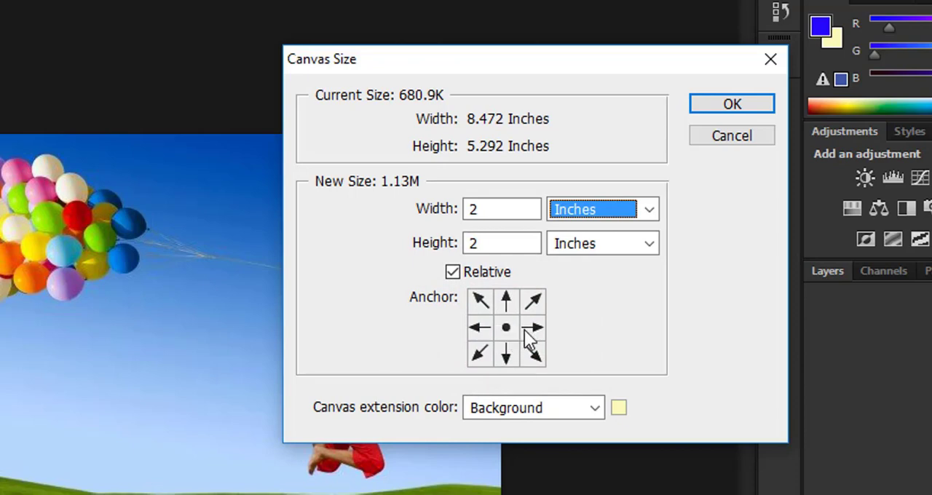
click(532, 354)
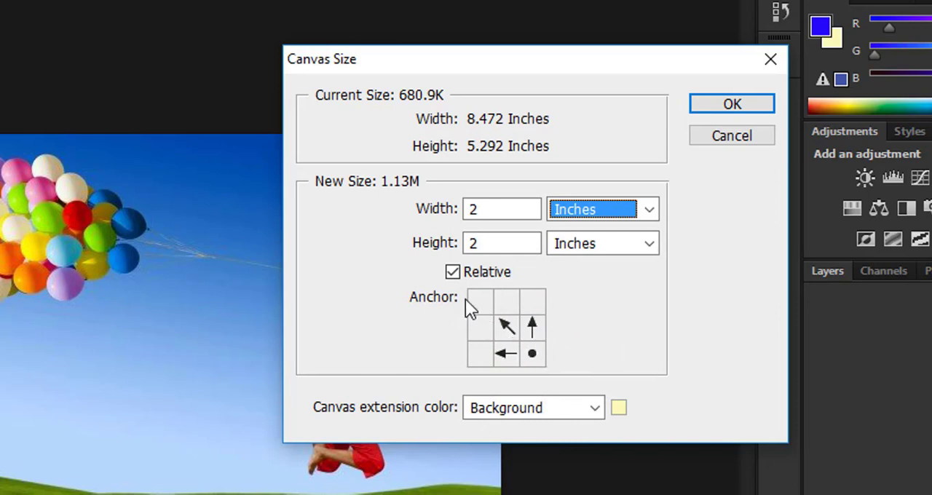
click(481, 354)
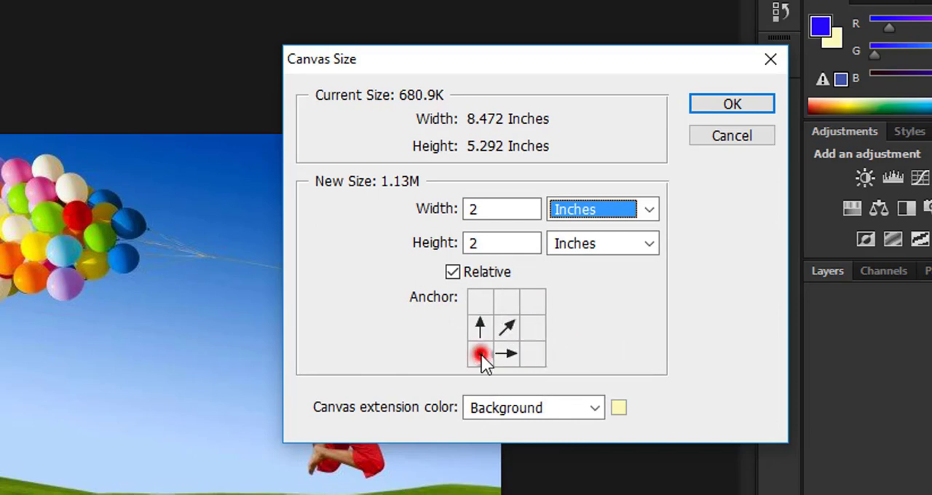
click(532, 299)
click(507, 329)
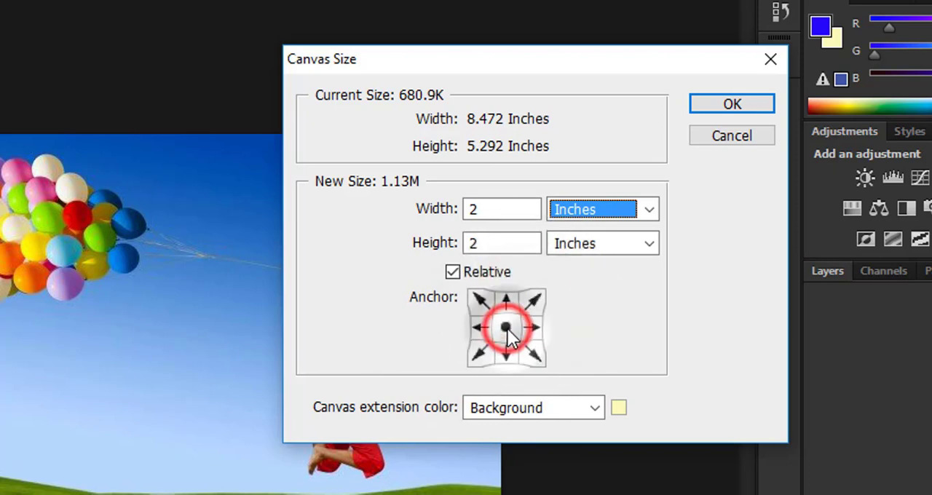
click(507, 355)
click(509, 301)
click(508, 332)
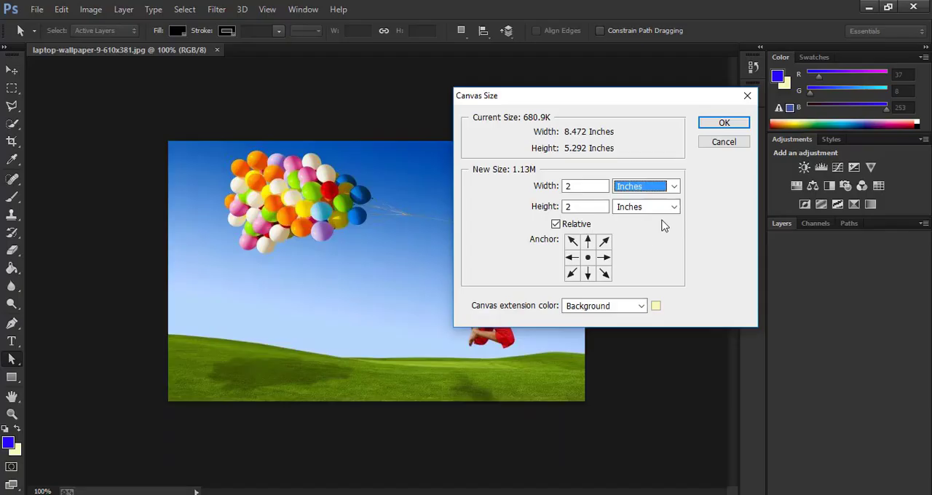
Step: Set the canvas extension color to near-white #fefefe and apply the new canvas size
click(655, 305)
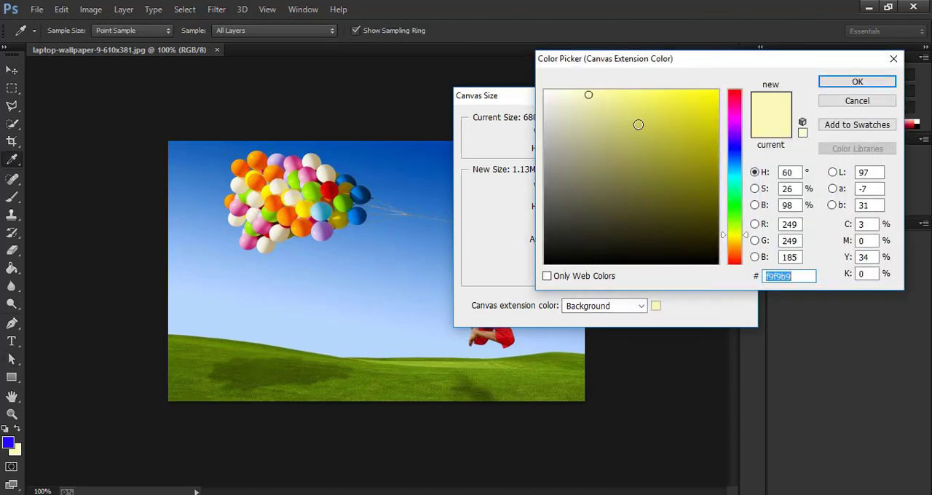
click(546, 92)
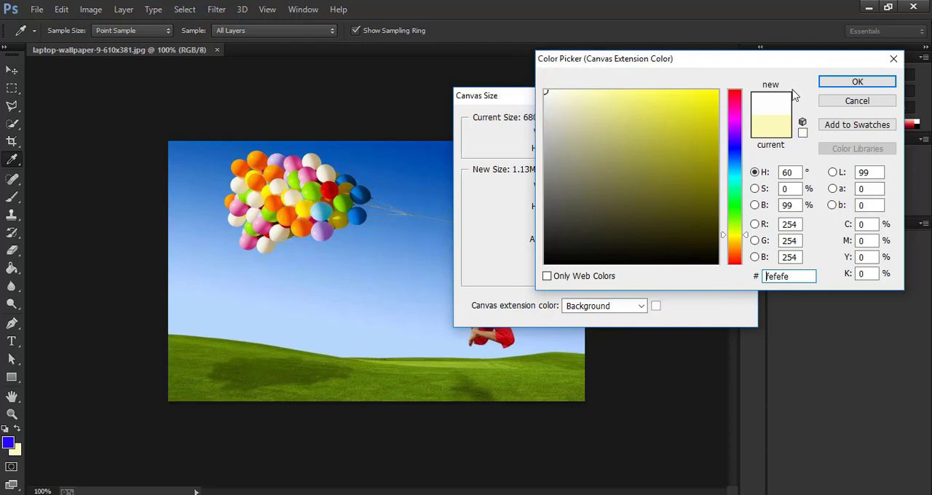
click(849, 84)
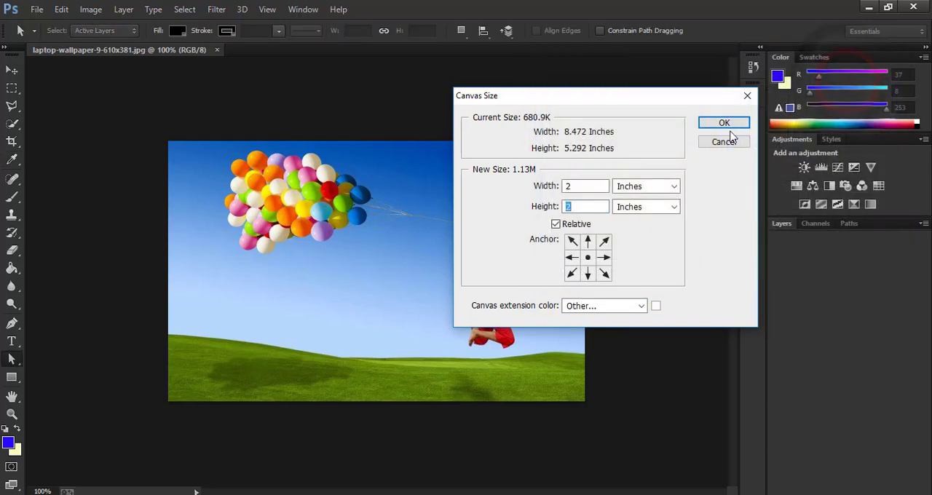
click(724, 125)
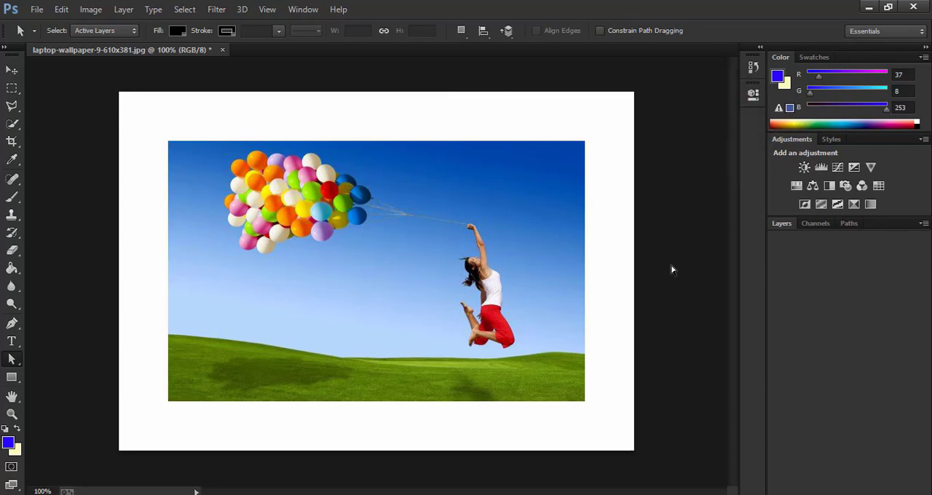
click(346, 247)
click(117, 94)
click(111, 90)
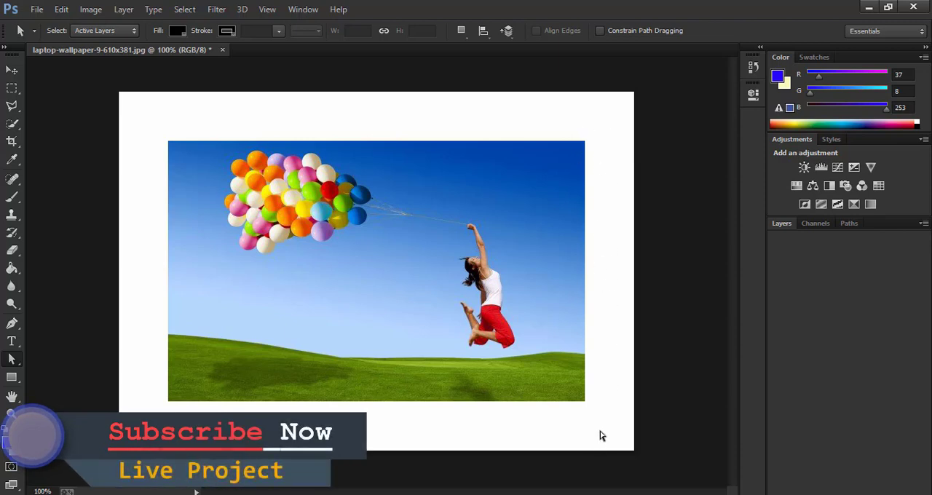
click(599, 282)
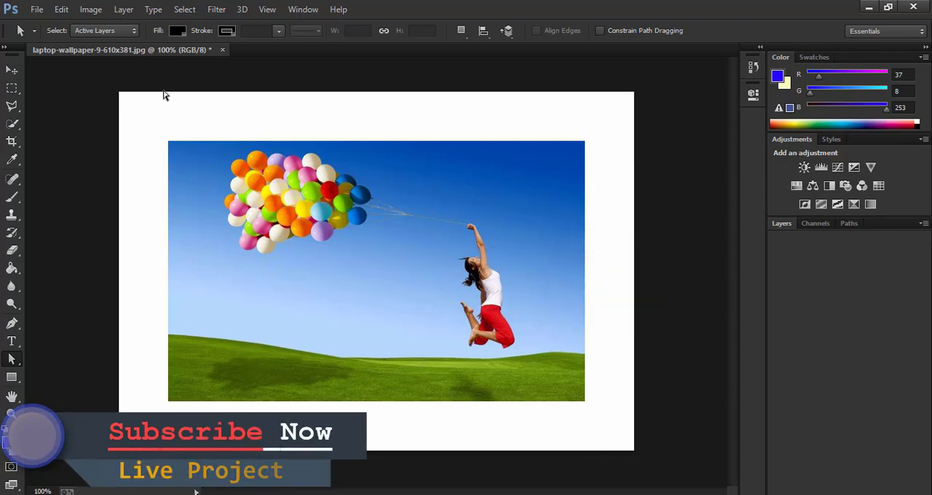
click(116, 90)
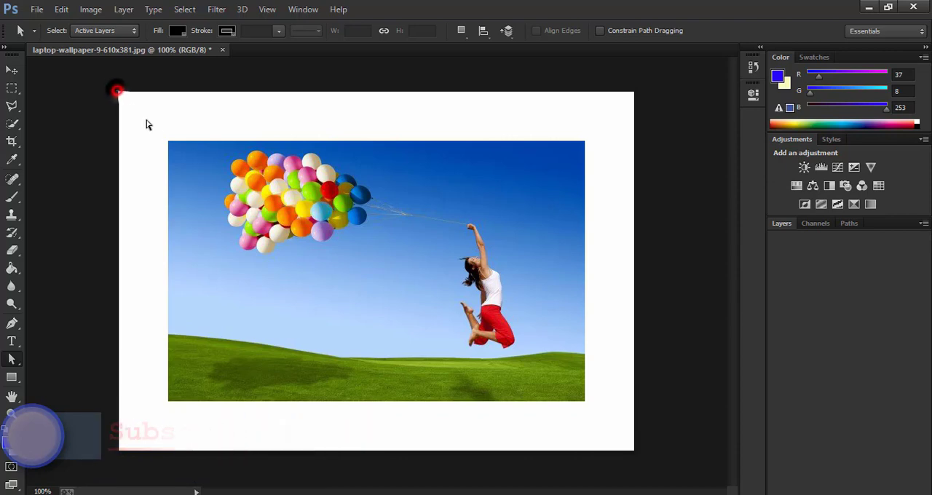
drag(147, 120, 579, 354)
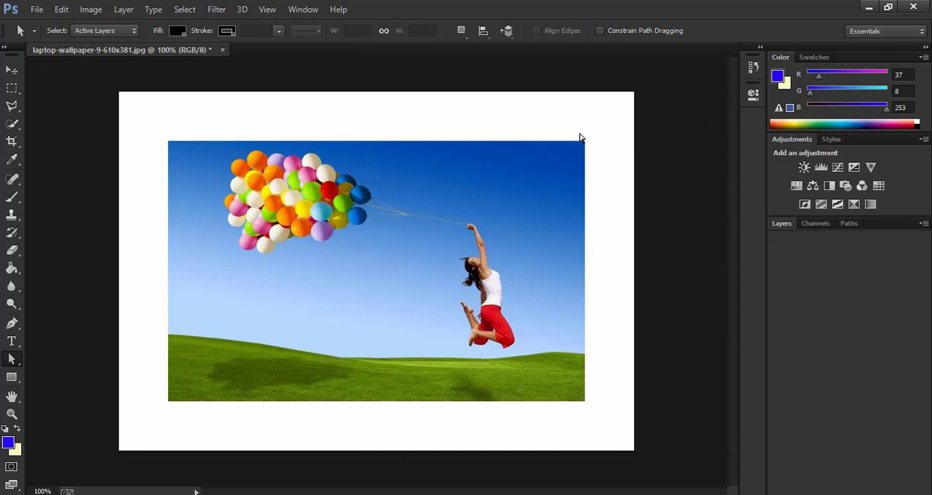
Step: Revert the image to its Open history state, removing the canvas extension
click(759, 48)
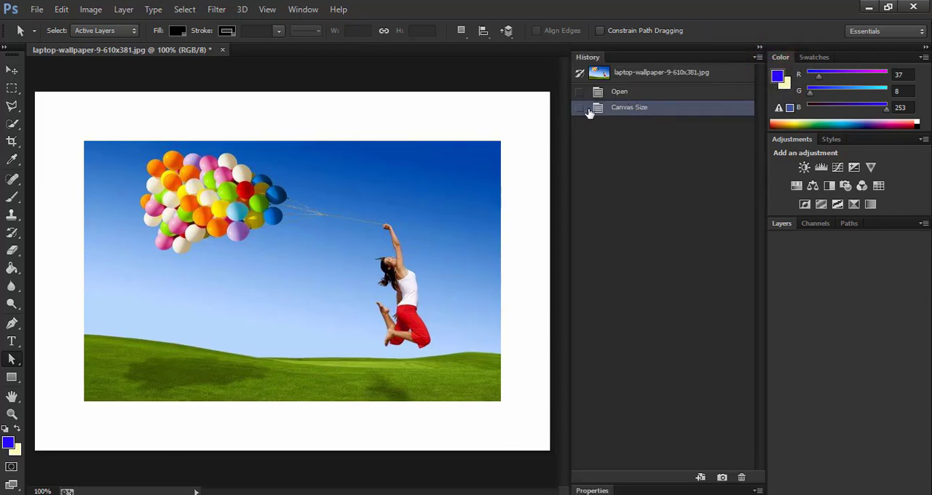
click(632, 93)
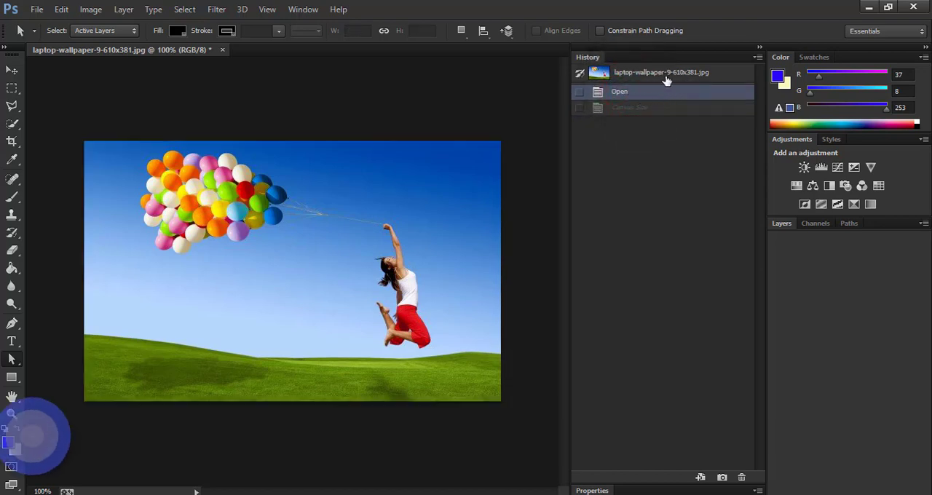
click(664, 73)
click(650, 94)
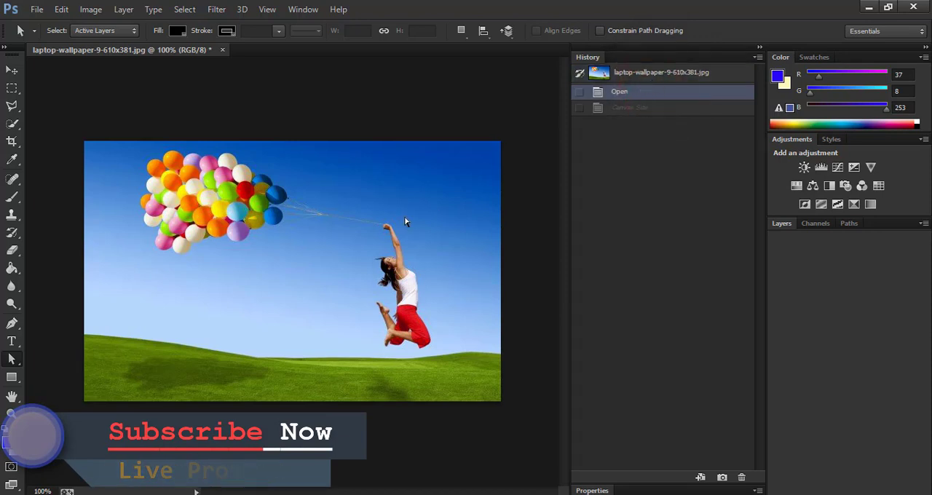
click(761, 47)
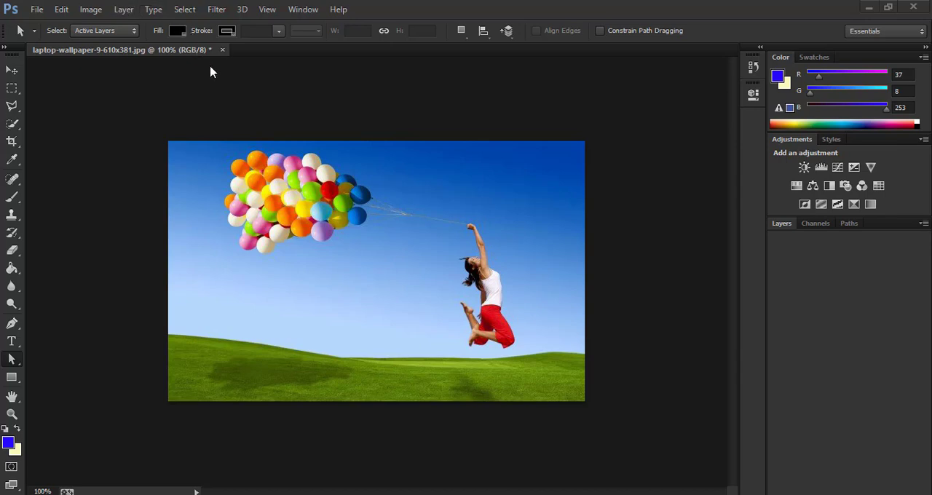
Step: Convert the Background into a regular layer named Layer 1, with the layer color set to None
click(126, 9)
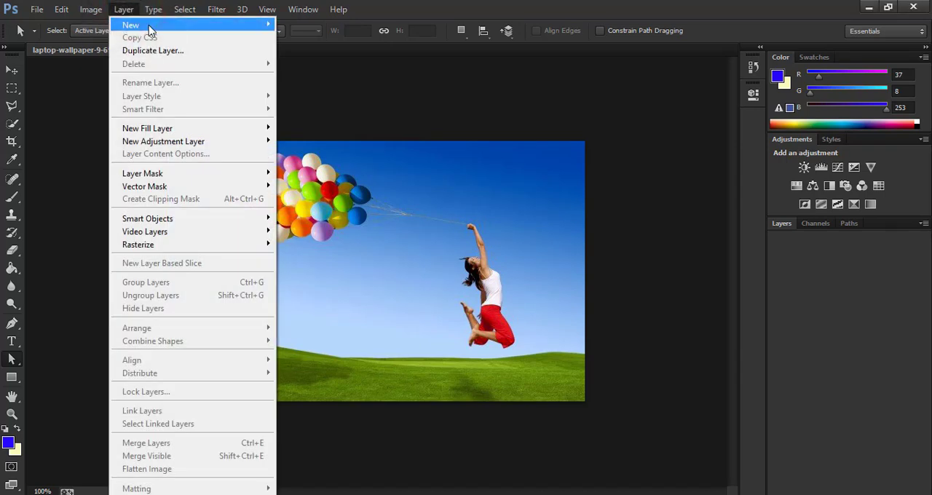
mouse_move(218, 29)
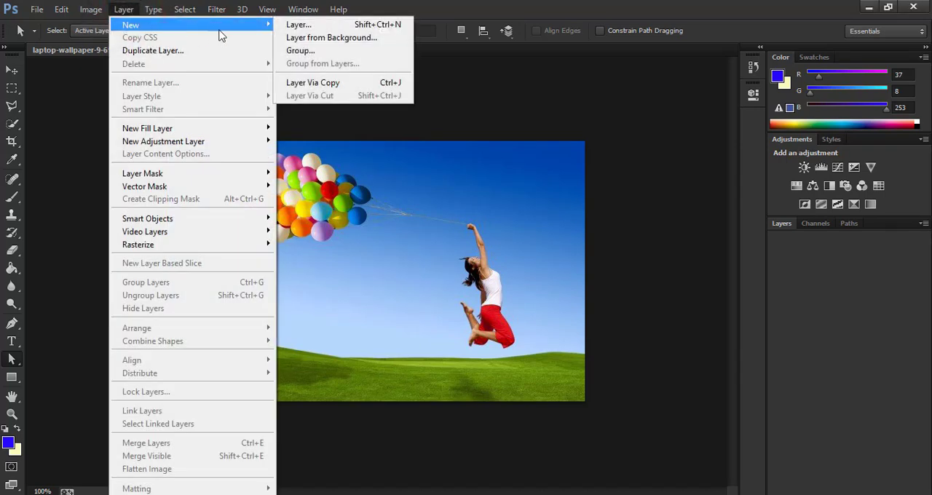
click(360, 40)
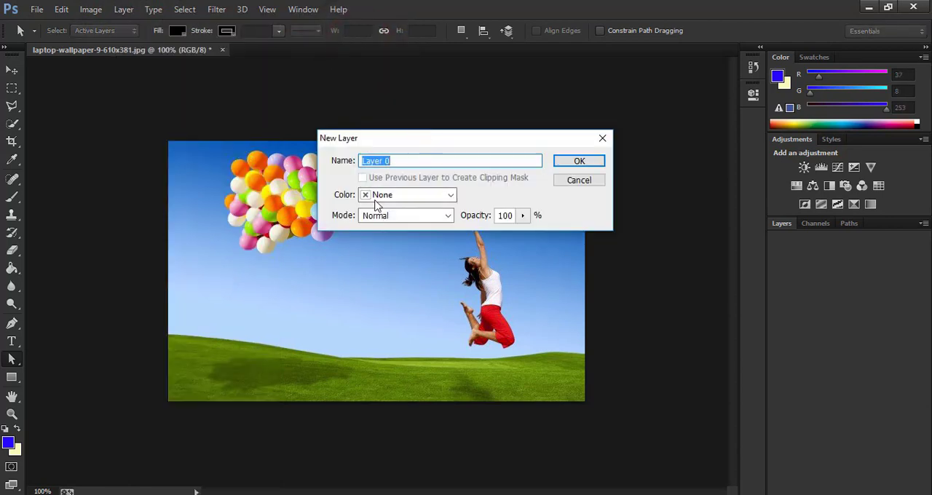
mouse_move(463, 144)
mouse_down()
mouse_move(475, 148)
mouse_move(457, 139)
mouse_up()
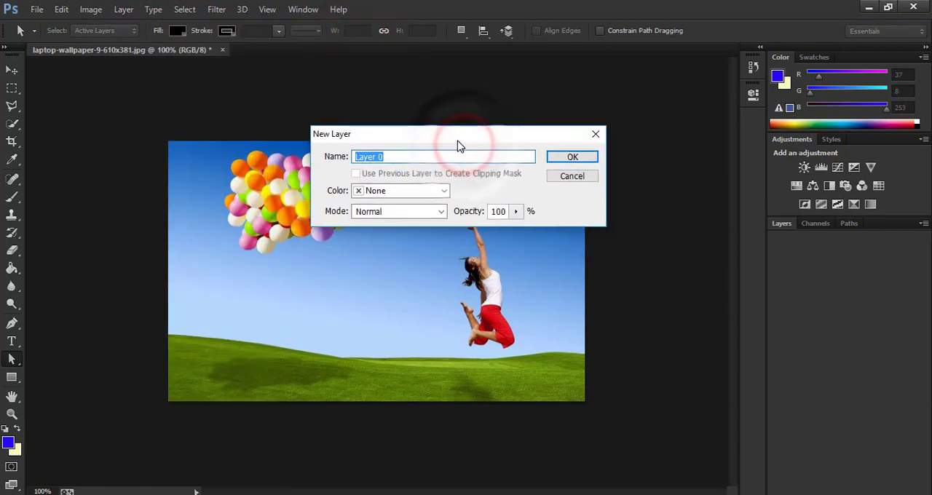
drag(392, 157, 345, 158)
click(392, 158)
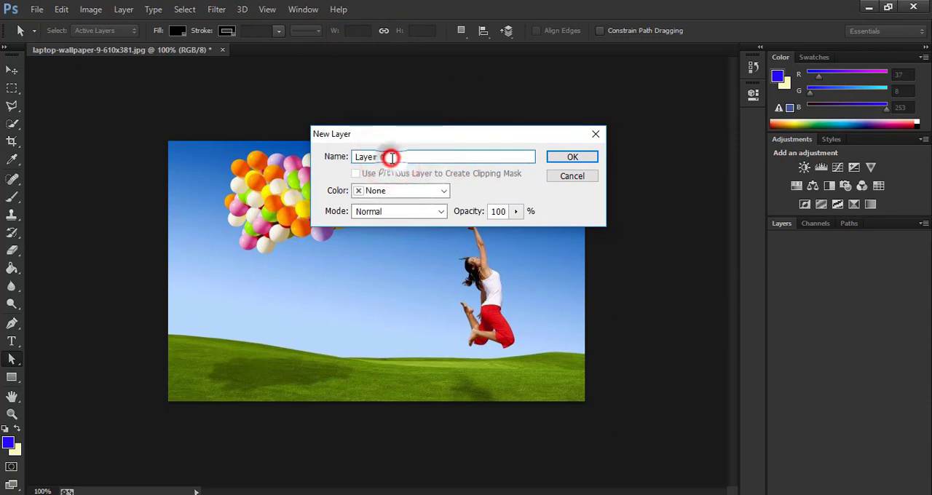
key(BackSpace)
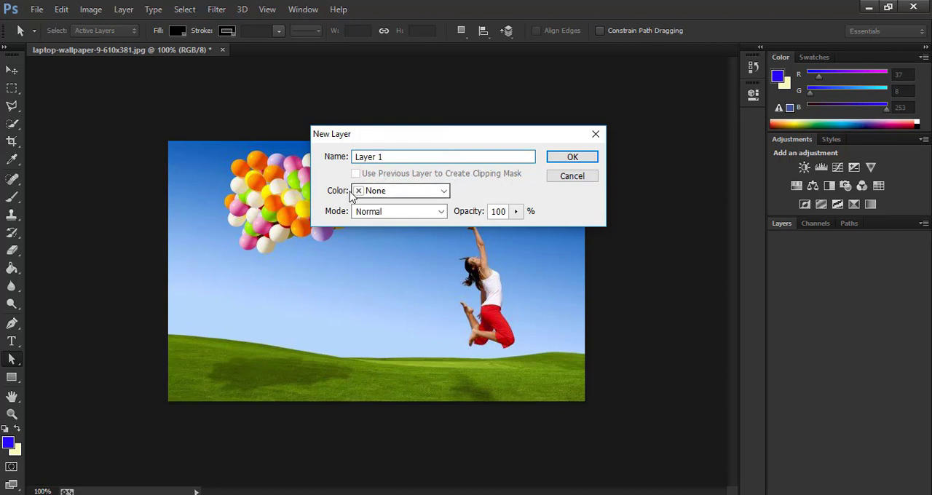
click(413, 190)
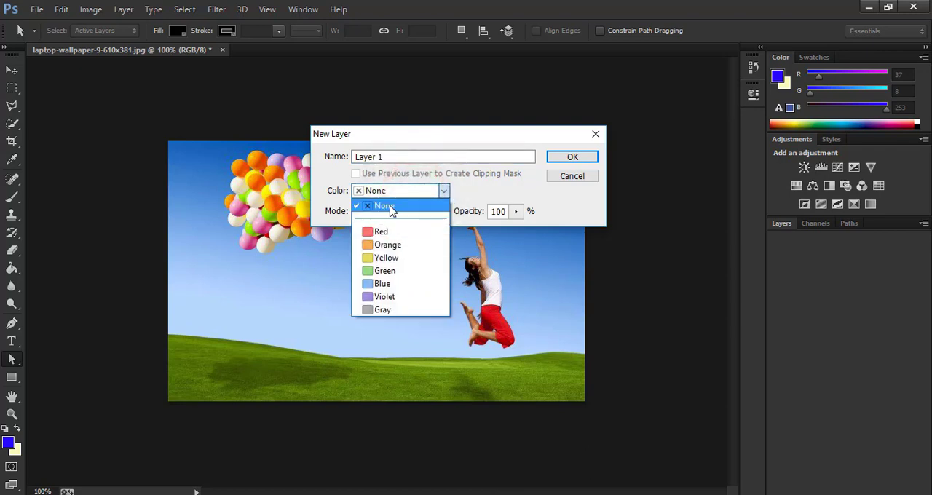
click(390, 208)
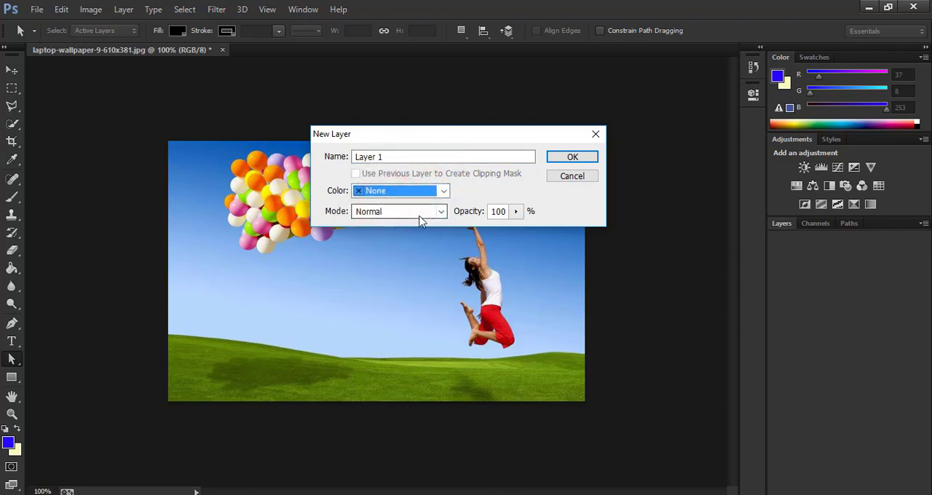
click(574, 158)
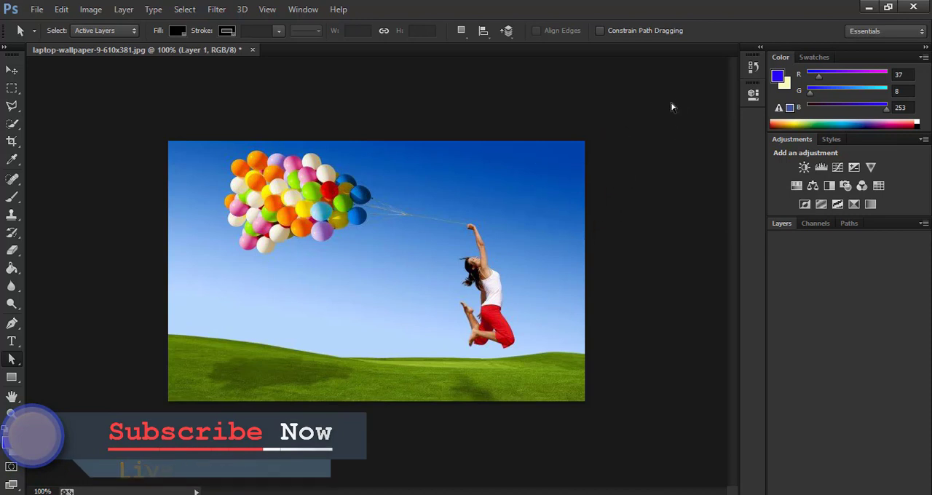
Step: Show the image's layer list and check the layer made from the Background
click(816, 224)
click(781, 224)
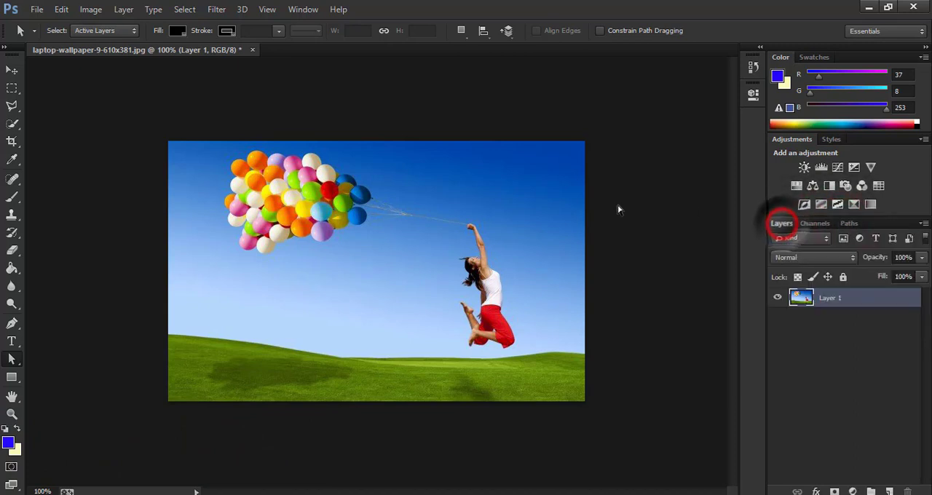
click(619, 222)
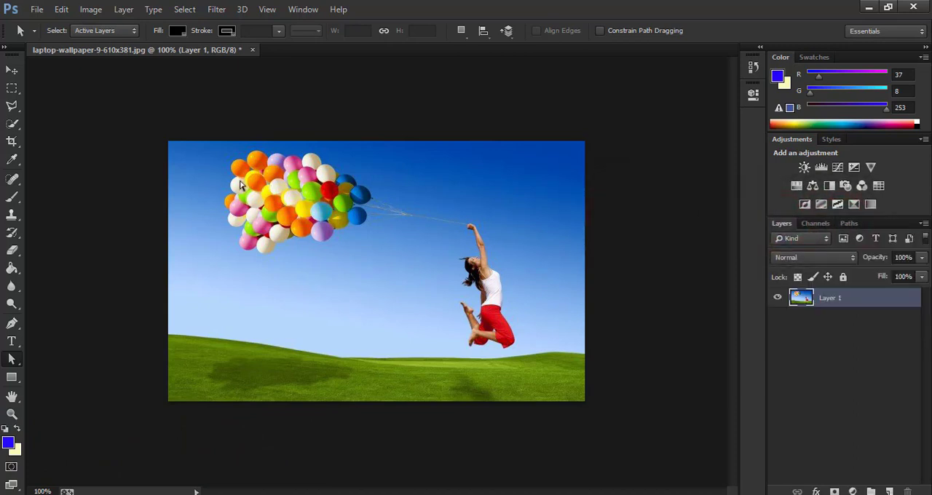
click(264, 188)
Step: Extend the canvas around Layer 1 by a relative 2 inches in width and 2 inches in height
click(83, 12)
click(126, 121)
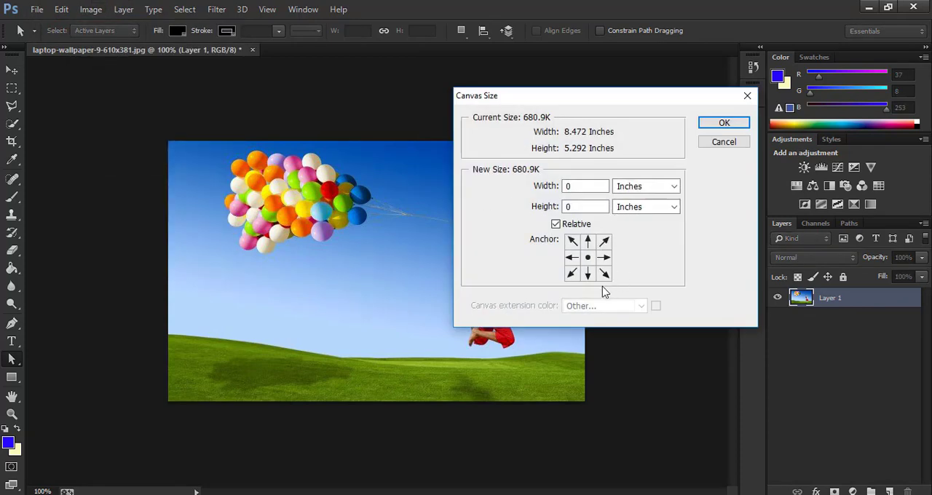
click(471, 302)
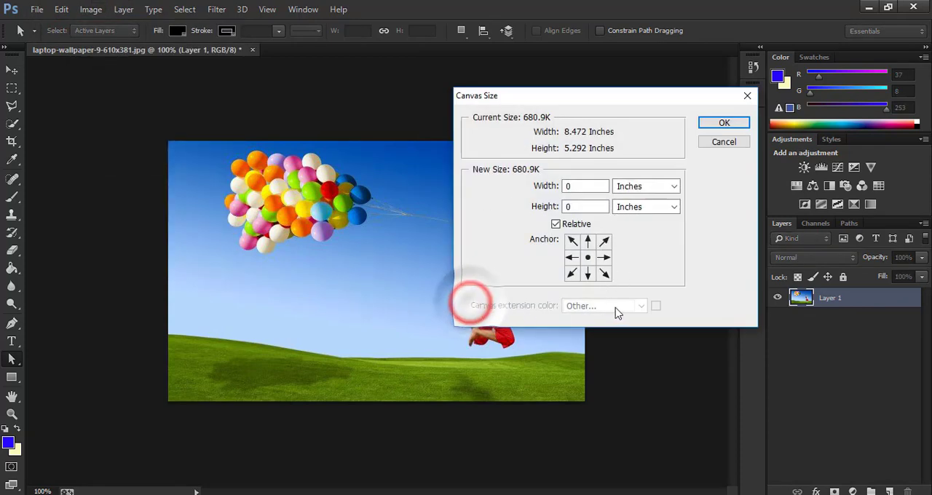
click(674, 306)
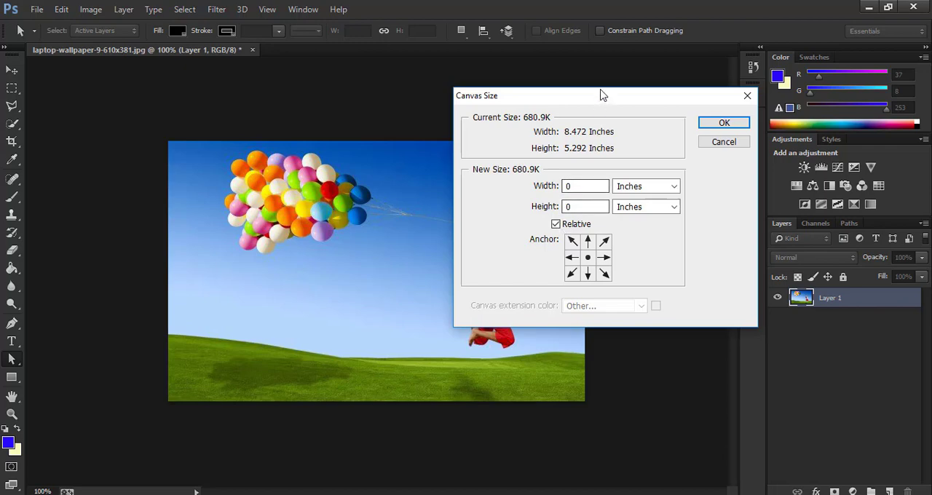
drag(602, 95, 502, 105)
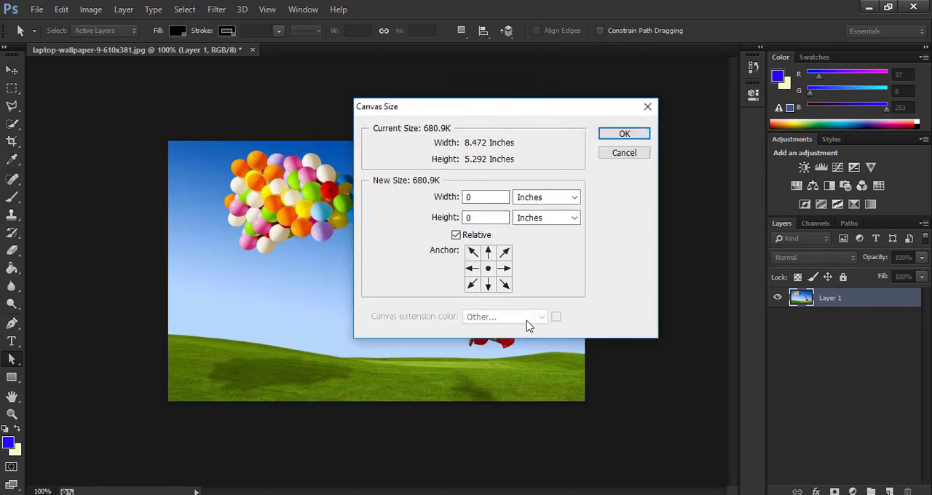
double_click(482, 197)
text(2)
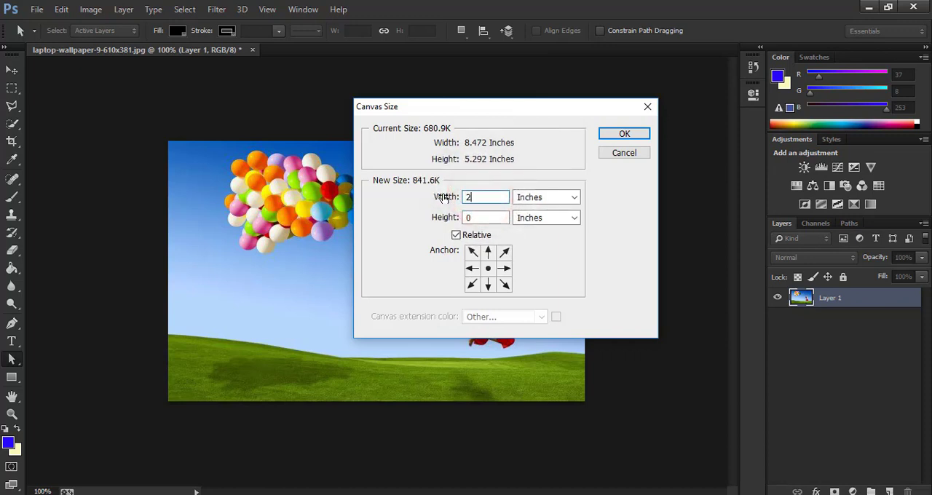
double_click(474, 218)
text(2)
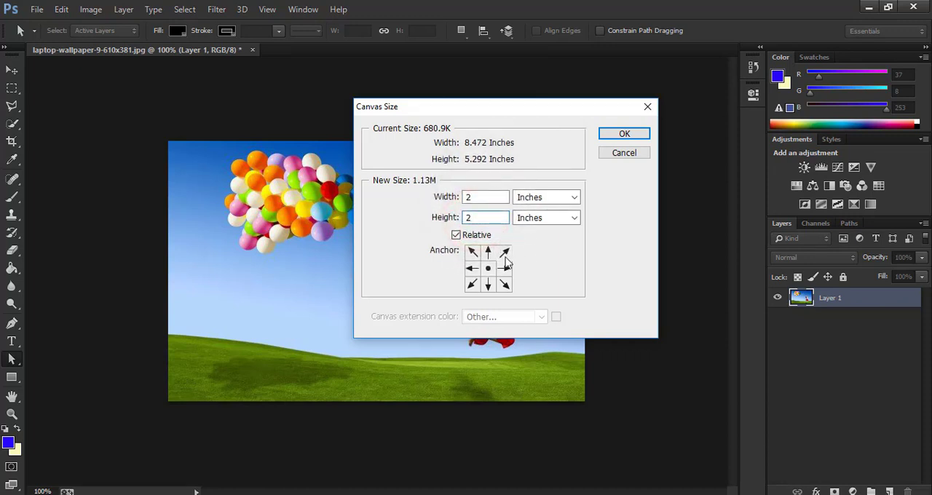
click(624, 134)
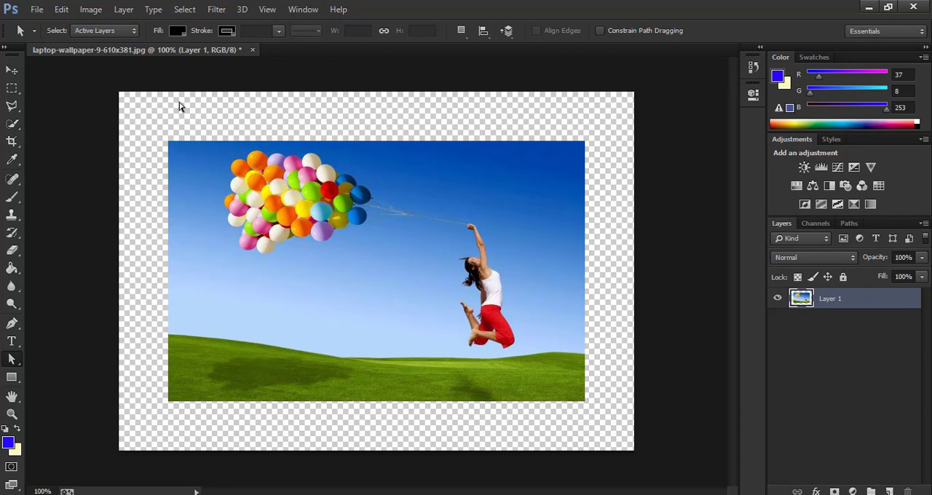
click(550, 121)
click(356, 117)
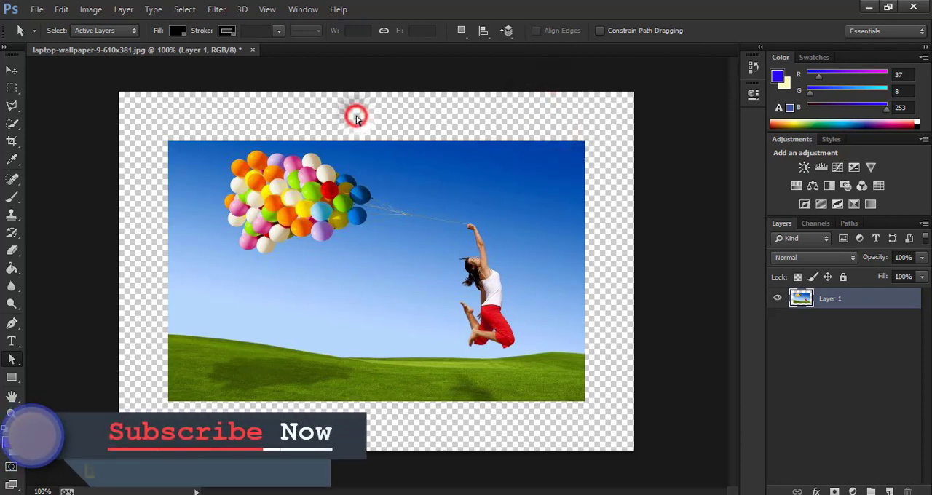
click(396, 116)
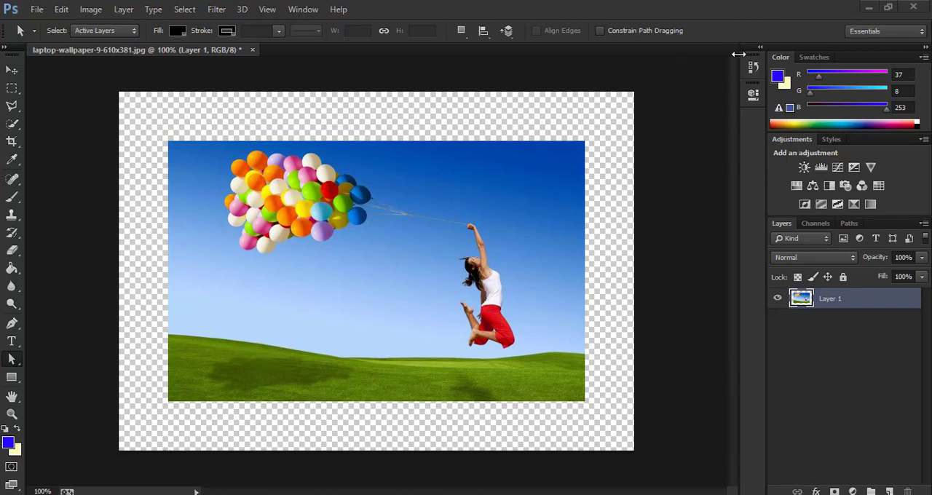
Step: Return to the Open history state, undoing both the layer conversion and the canvas extension
click(761, 47)
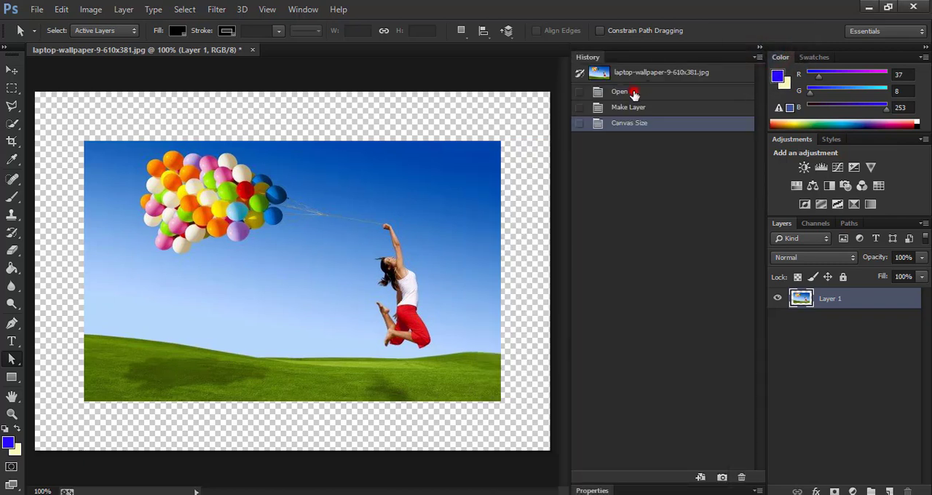
click(634, 94)
click(351, 237)
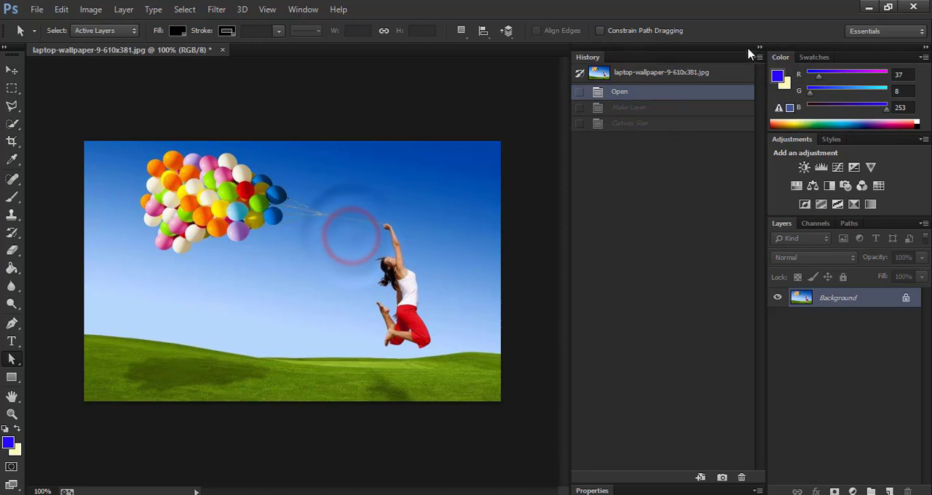
click(759, 47)
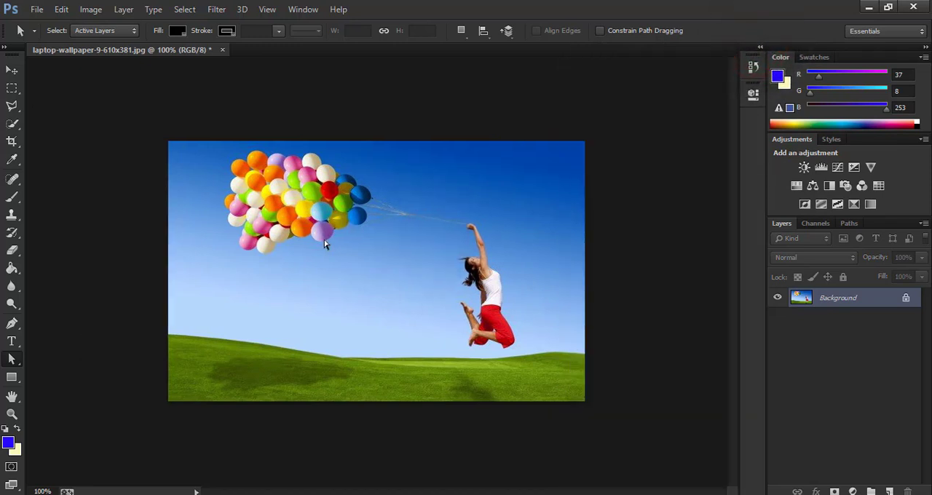
Step: Look through the image's channels and paths and return to its layer list
click(419, 248)
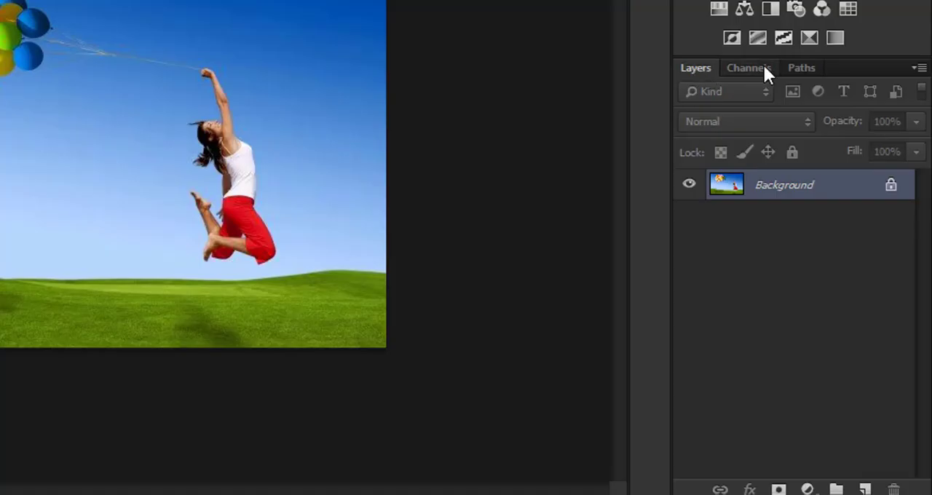
click(750, 68)
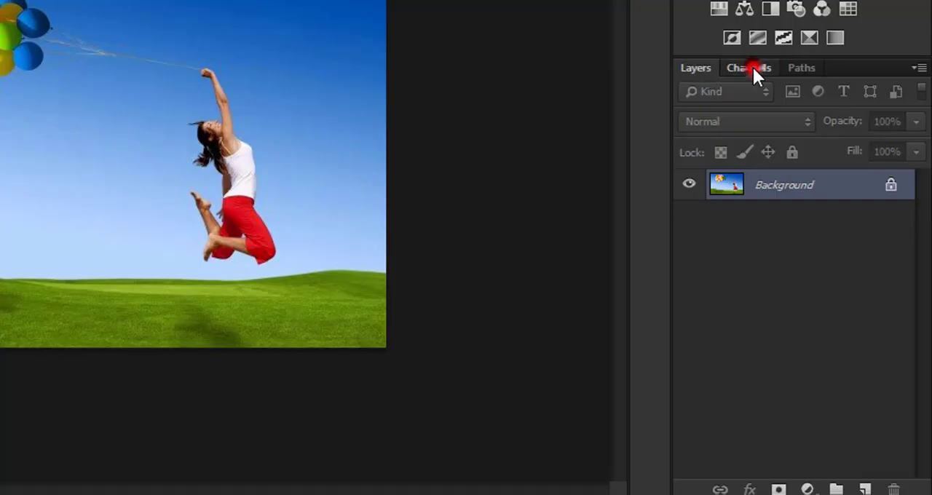
click(801, 67)
click(703, 73)
Step: Unlock the Background by converting it into a regular layer
click(159, 132)
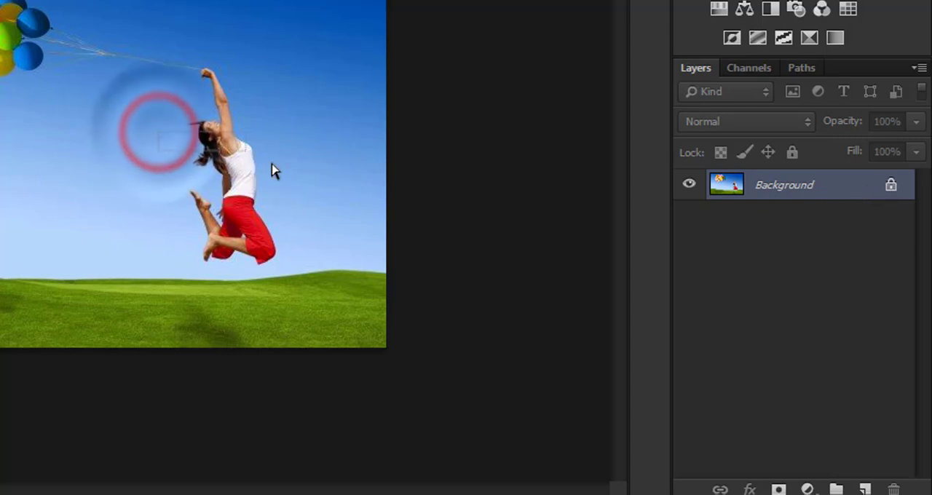
click(269, 186)
click(194, 209)
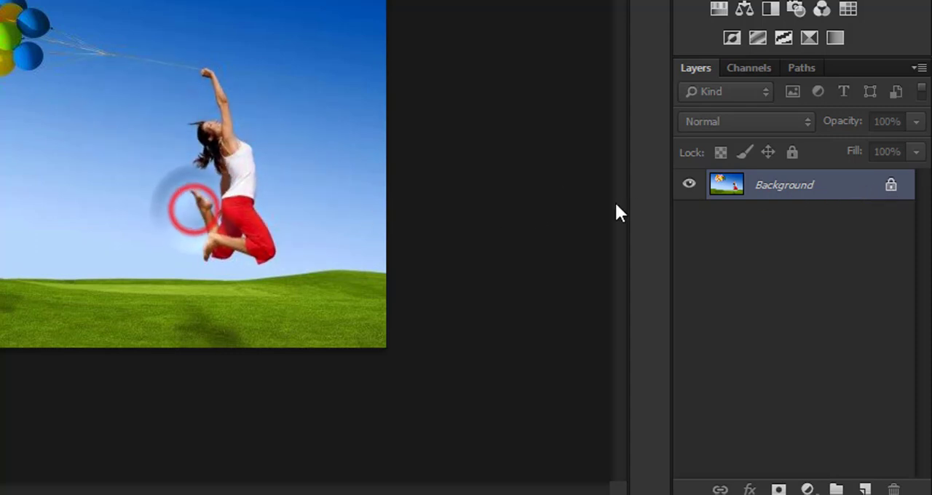
click(888, 187)
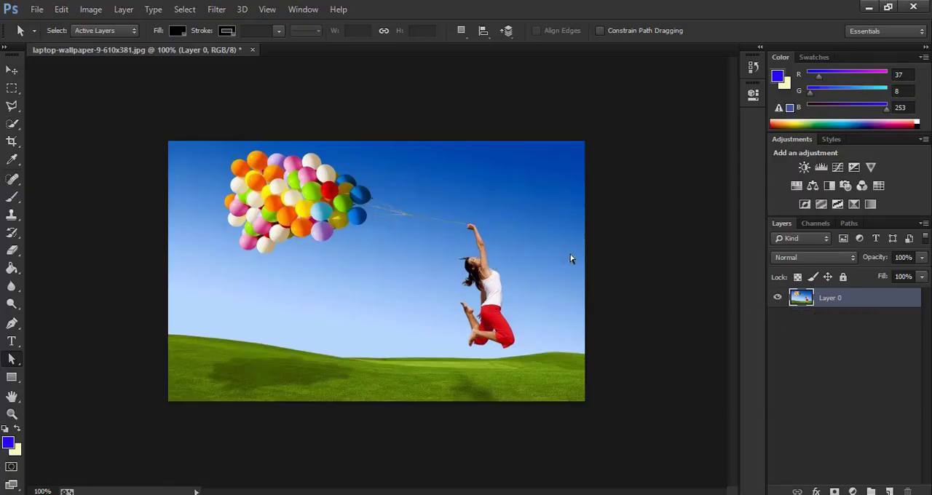
Step: Temporarily hide Layer 0 to view the transparency behind it, restore its visibility and deselect the layer
click(777, 300)
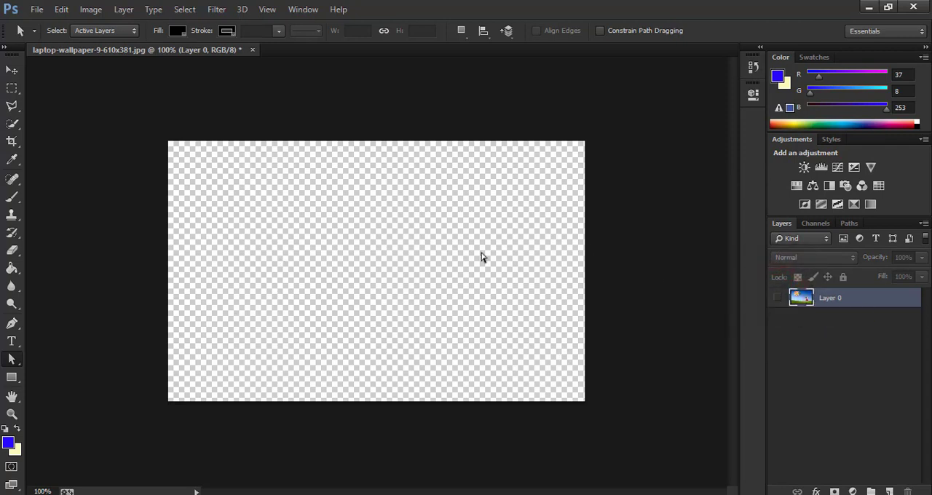
click(777, 298)
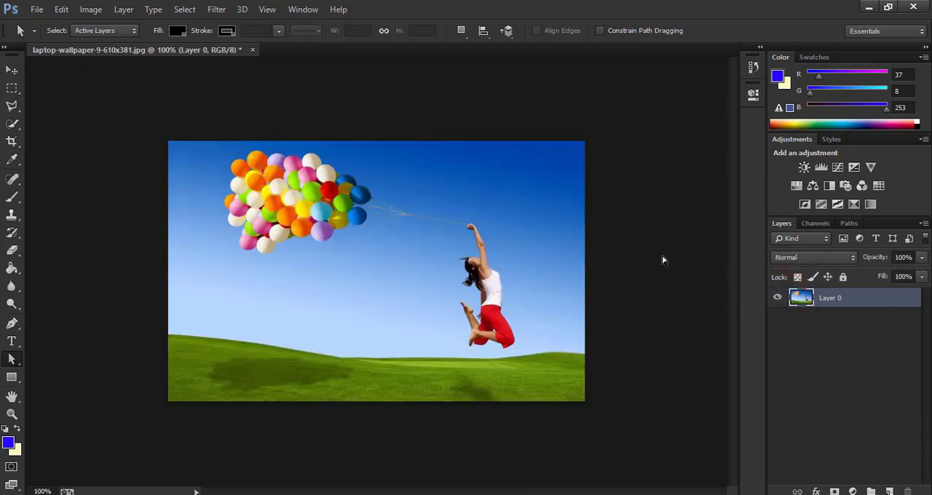
click(823, 319)
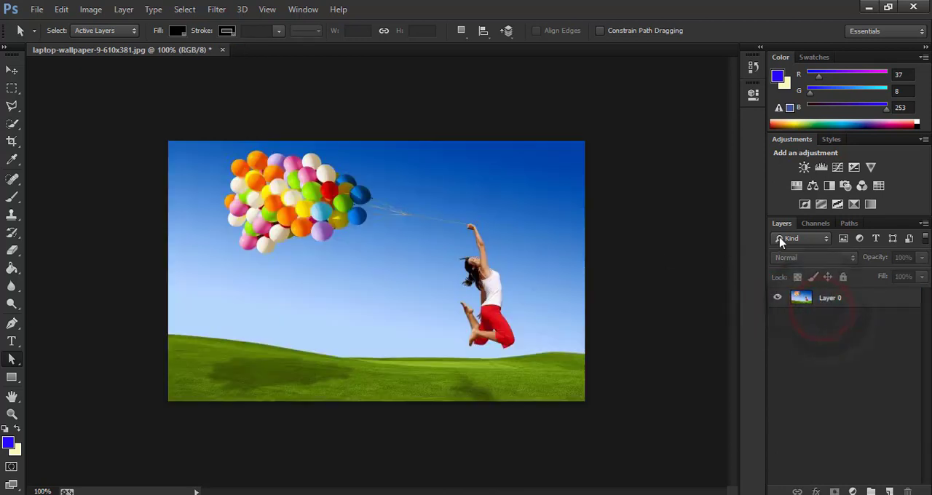
Step: Return to the Open history state, undoing the conversion of the Background into a regular layer
click(760, 46)
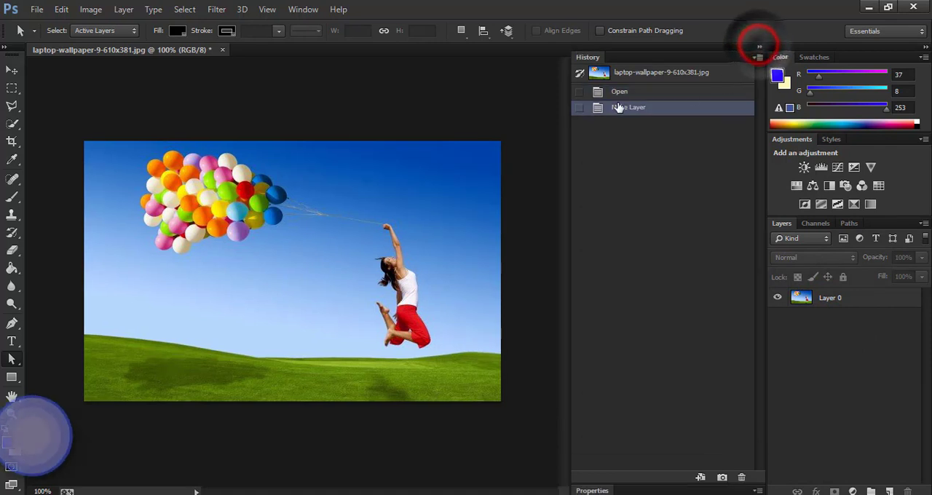
click(634, 92)
click(281, 266)
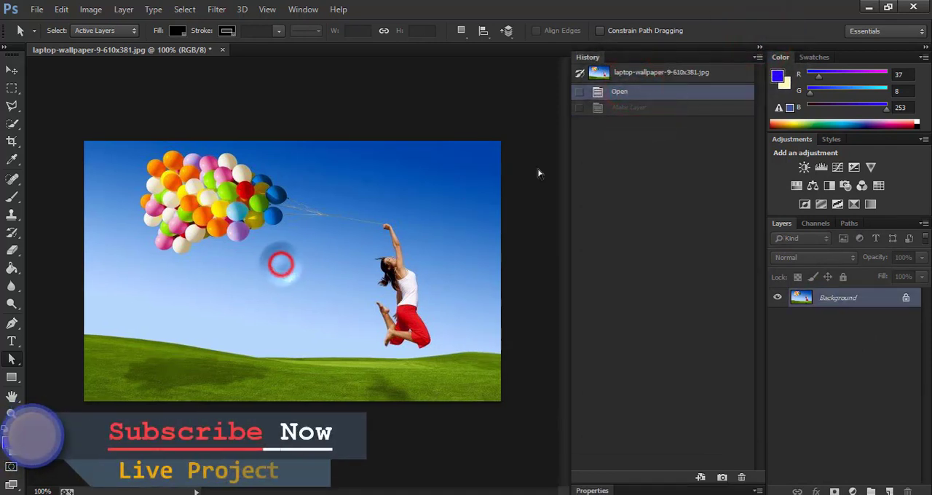
click(758, 47)
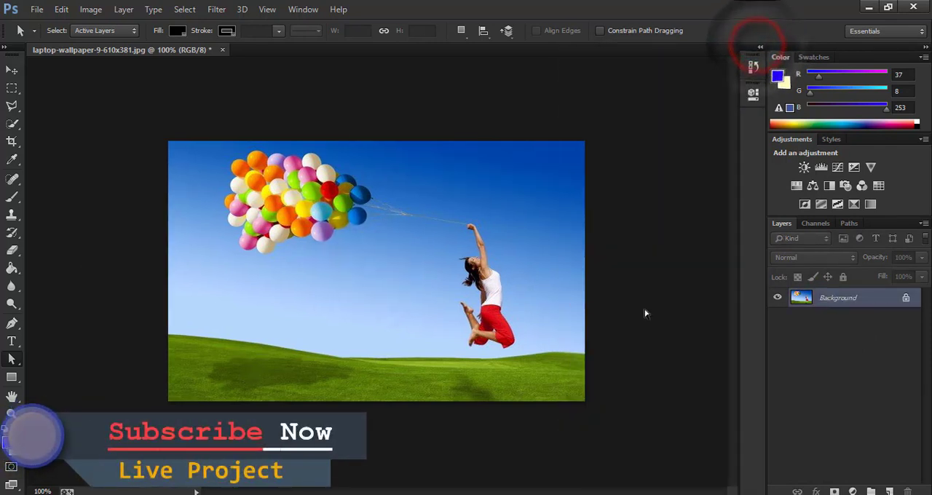
Step: Duplicate the Background layer and leave the Background copy selected for editing
drag(823, 300, 890, 491)
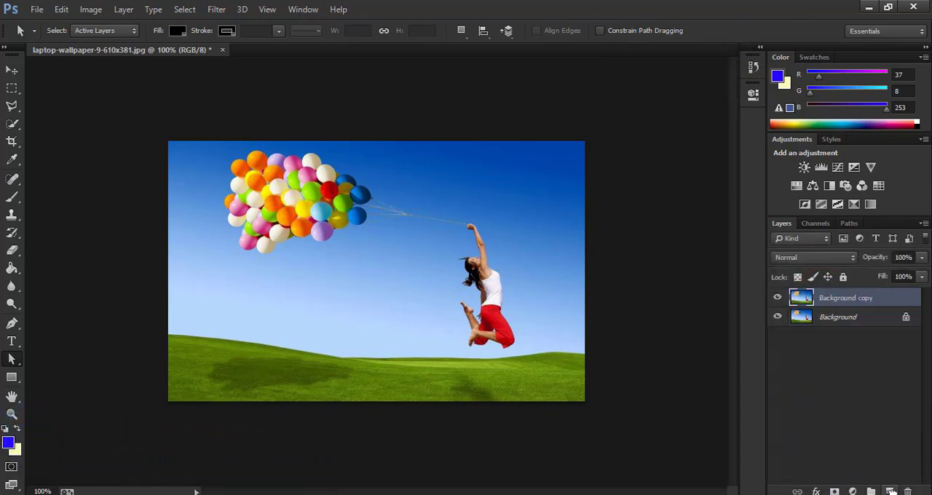
click(835, 321)
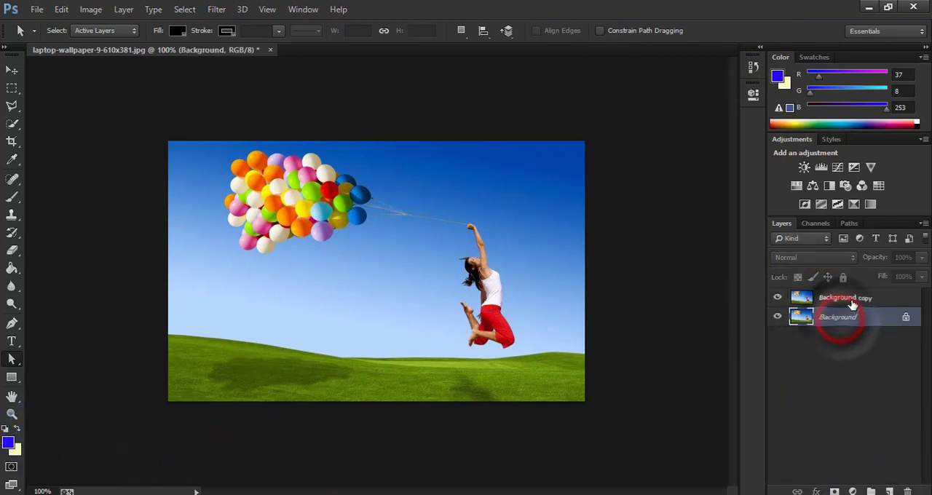
click(850, 302)
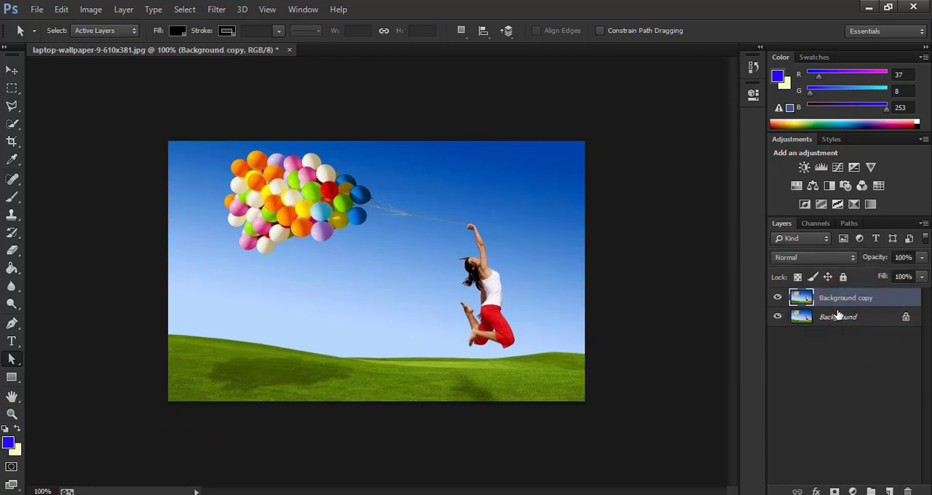
click(840, 322)
click(838, 299)
click(299, 232)
Step: Scale the Background copy with Free Transform to about 60% width and 63% height, and stretch it back to 100%
click(90, 9)
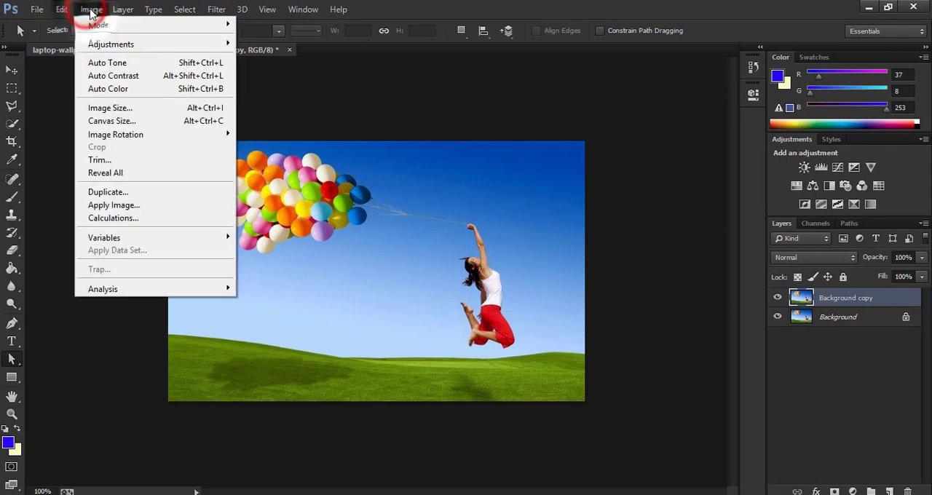
click(63, 10)
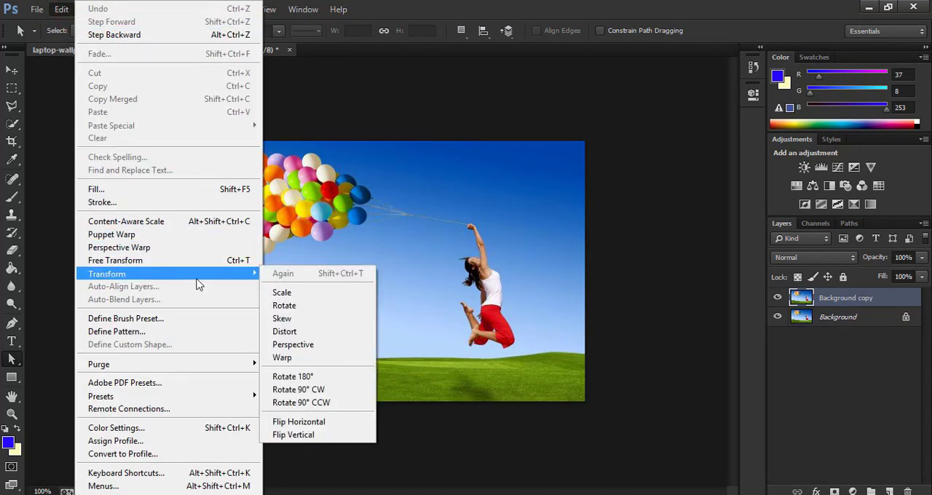
mouse_move(240, 274)
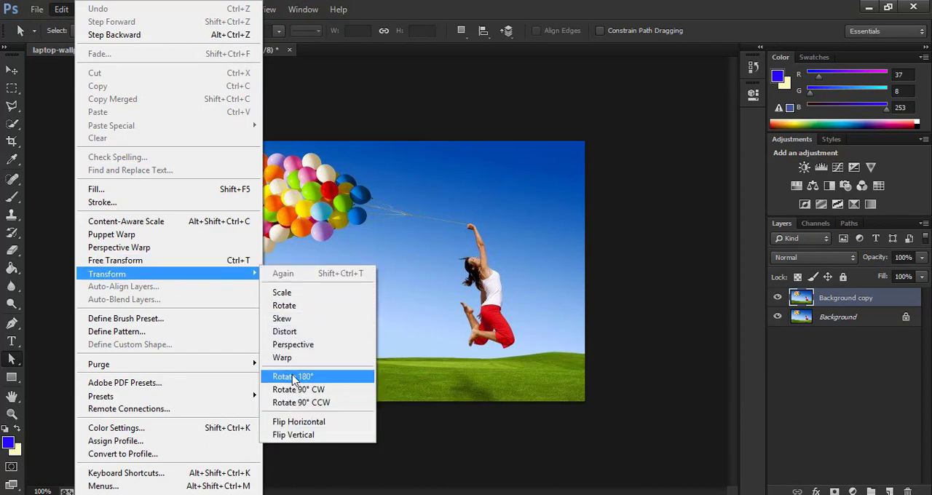
click(217, 263)
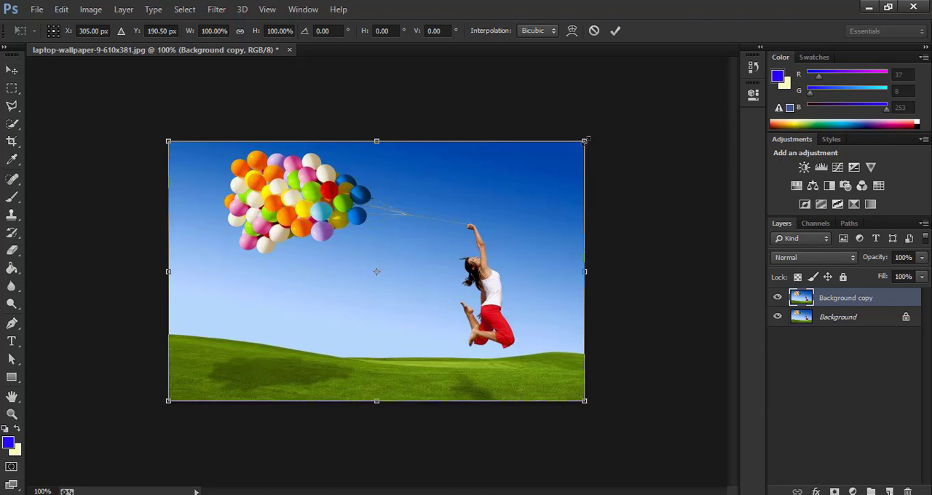
drag(585, 141, 418, 238)
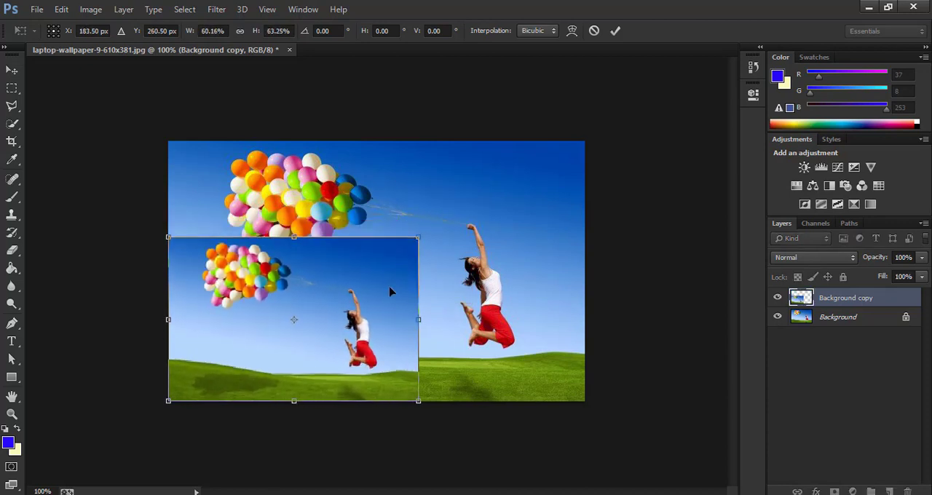
drag(309, 295, 307, 323)
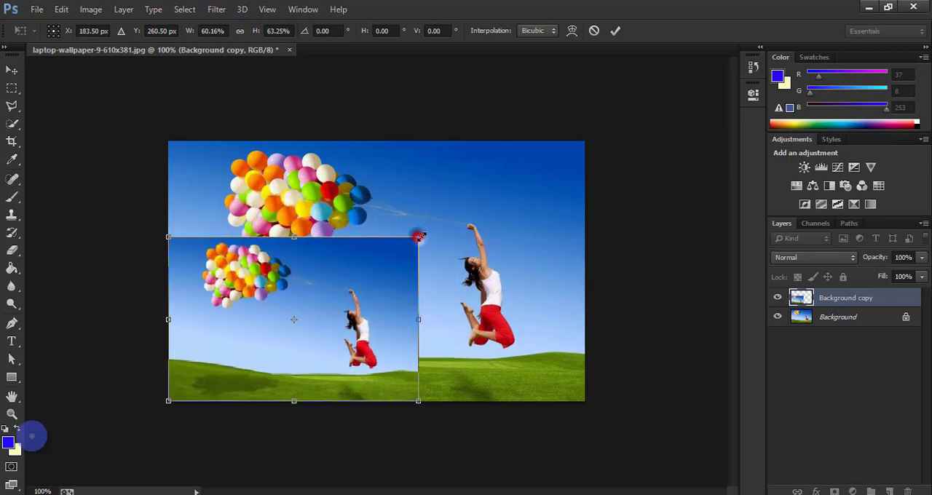
drag(418, 237, 586, 143)
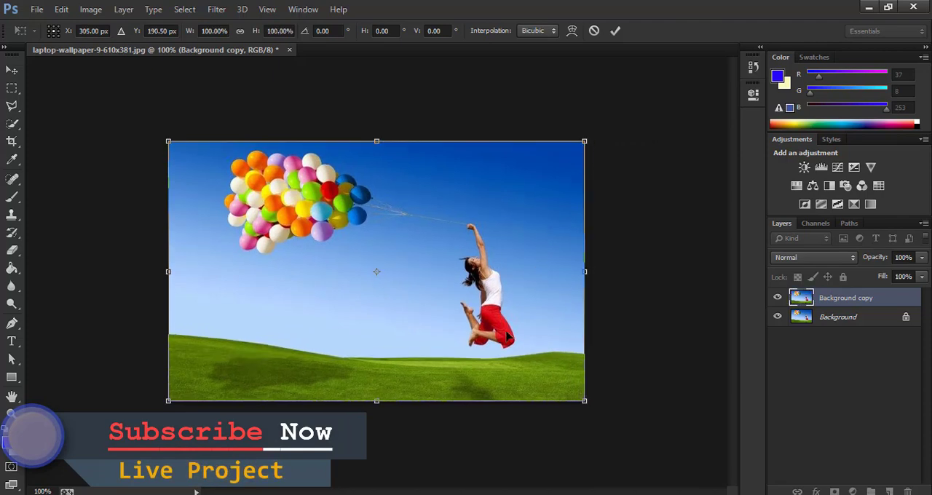
drag(512, 256, 426, 272)
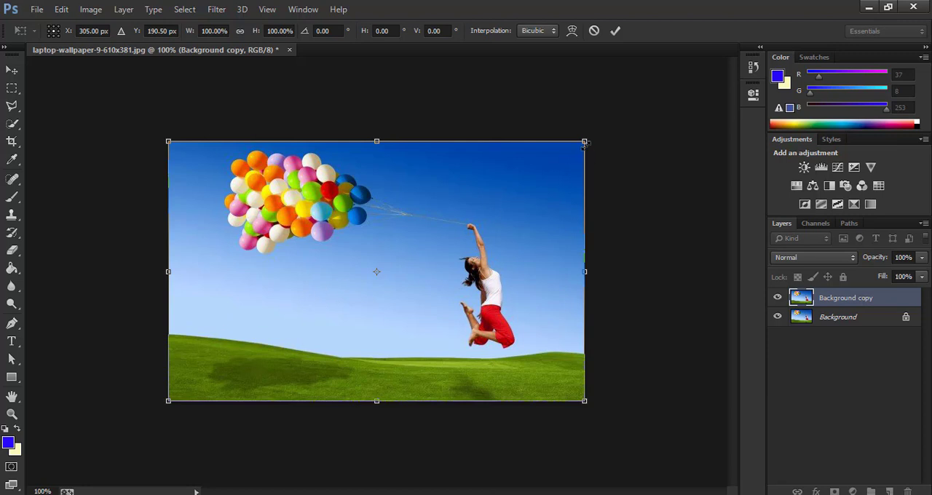
Step: Scale the Background copy freely to about 46% by 65% and proportionally to about 70%, restoring it to 100% each time
drag(584, 141, 316, 141)
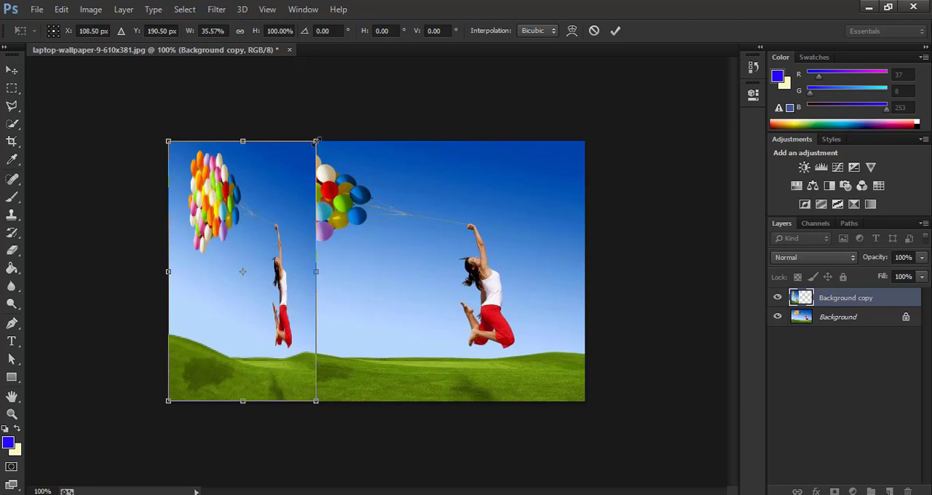
drag(316, 141, 361, 232)
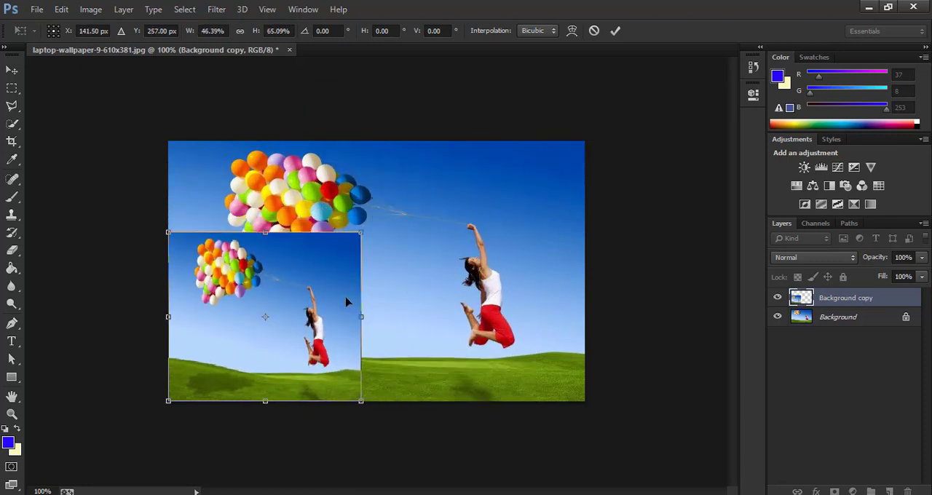
drag(361, 231, 585, 141)
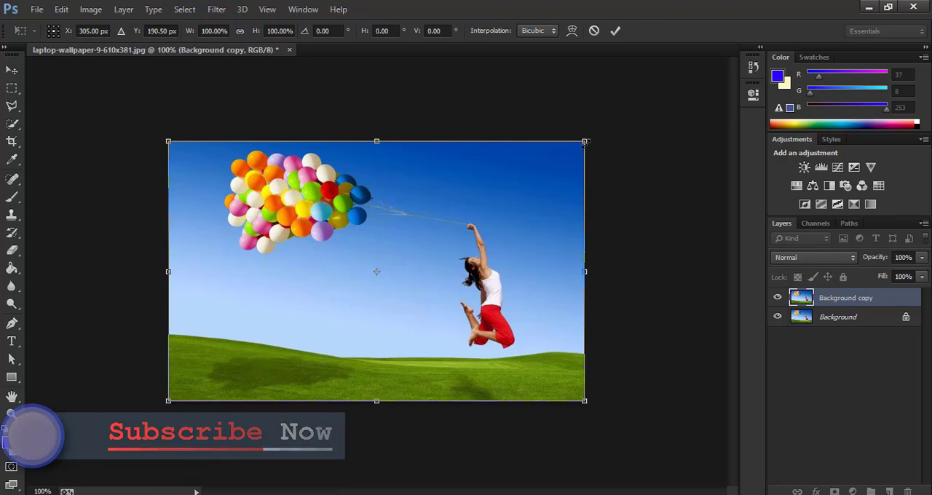
drag(584, 142, 468, 233)
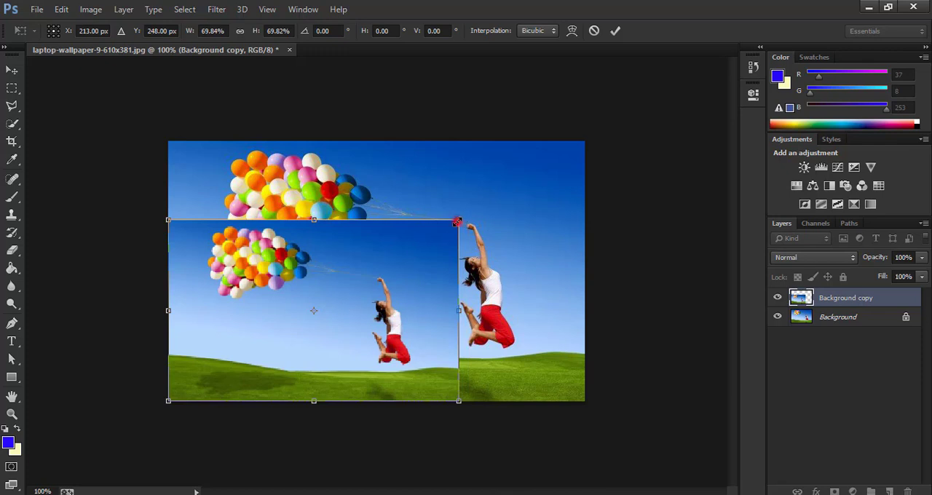
drag(457, 221, 584, 144)
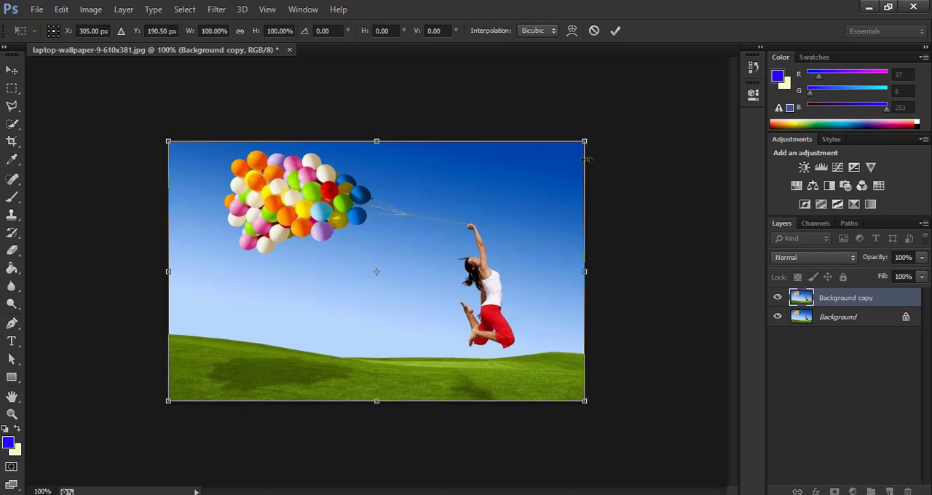
Step: Distort the Background copy in perspective, narrowing its upper edge symmetrically at about 26.7°, and continue until its edges cross
drag(585, 144, 453, 250)
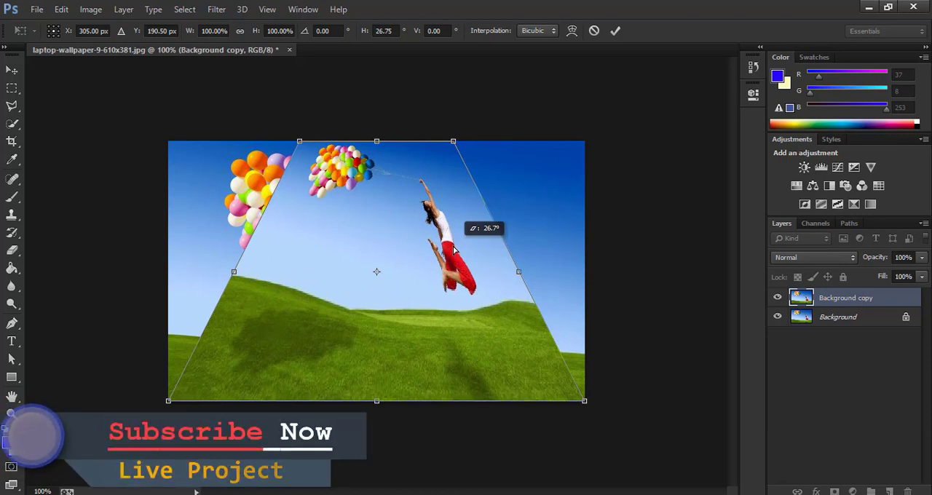
drag(453, 249, 519, 326)
drag(415, 327, 361, 391)
drag(428, 301, 429, 344)
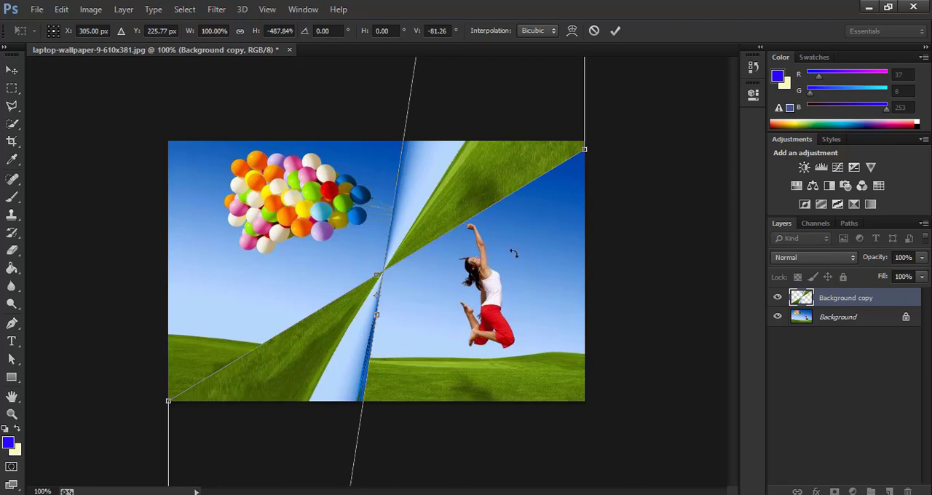
Step: Undo the last perspective distortion of the Background copy, toggling repeatedly between the two states
key(ctrl+z)
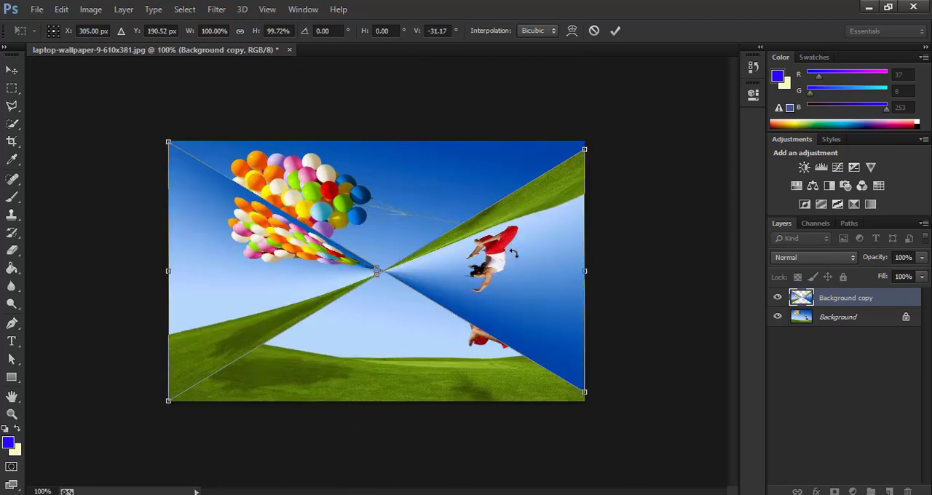
key(ctrl+z)
key(ctrl+z)
key(ctrl+z)
key(ctrl+z)
key(ctrl+z)
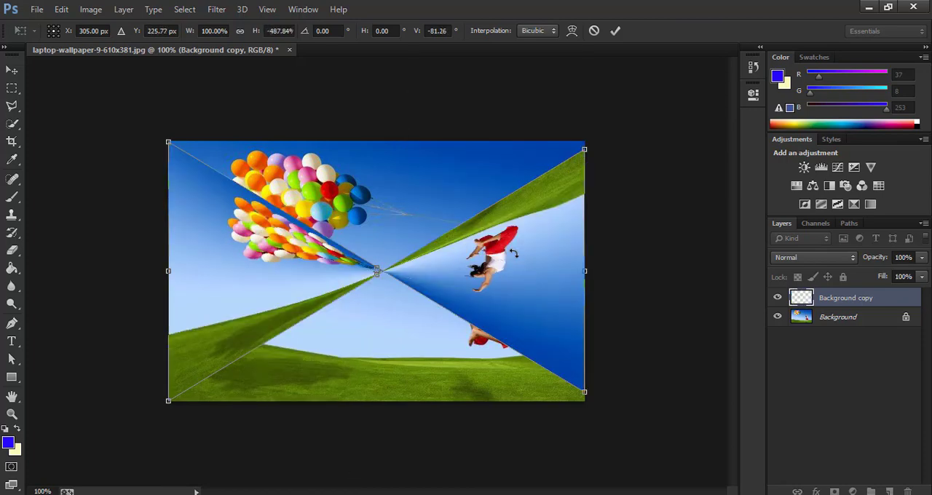
key(ctrl+z)
key(ctrl+z)
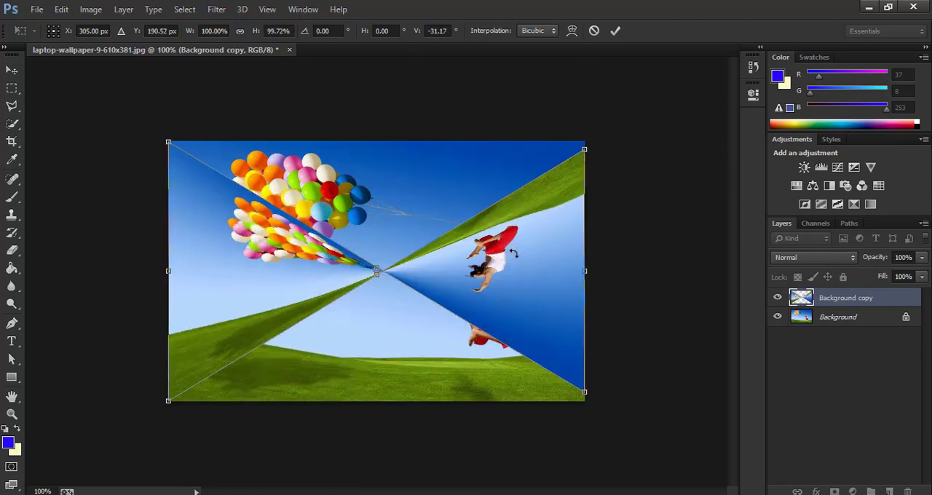
key(ctrl+z)
key(ctrl+z)
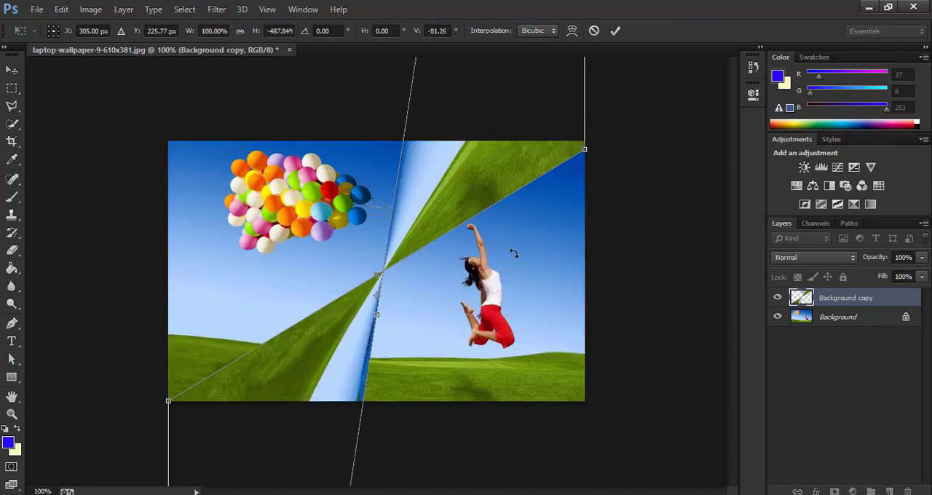
key(ctrl+z)
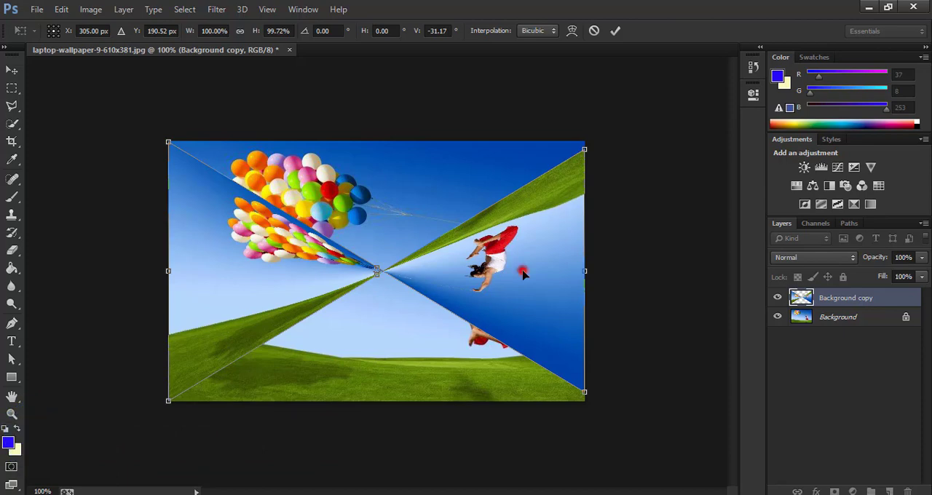
Step: Apply the pending free transform and return to the Open history state, undoing both the transform and the layer duplication
click(523, 273)
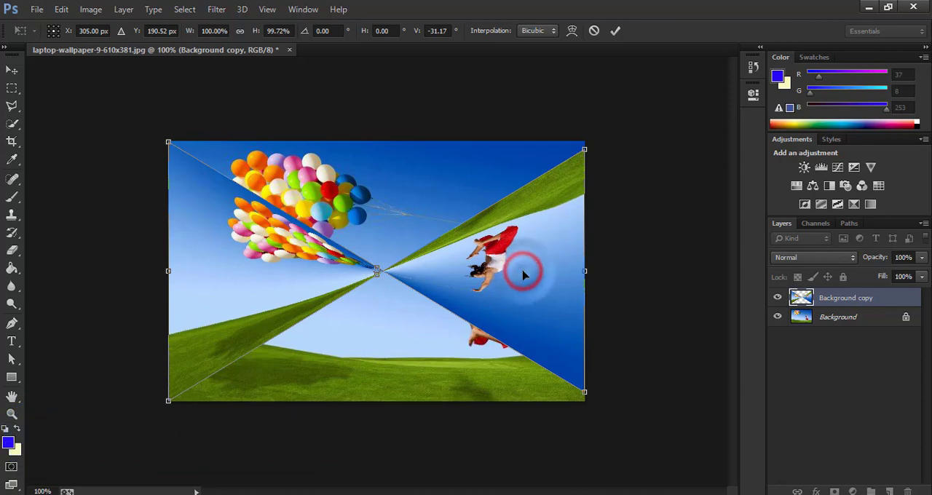
click(760, 48)
click(617, 93)
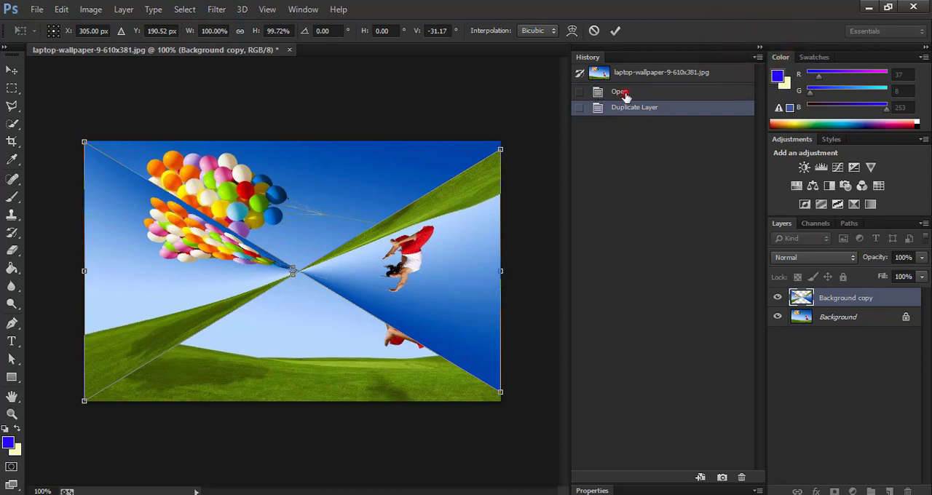
click(619, 94)
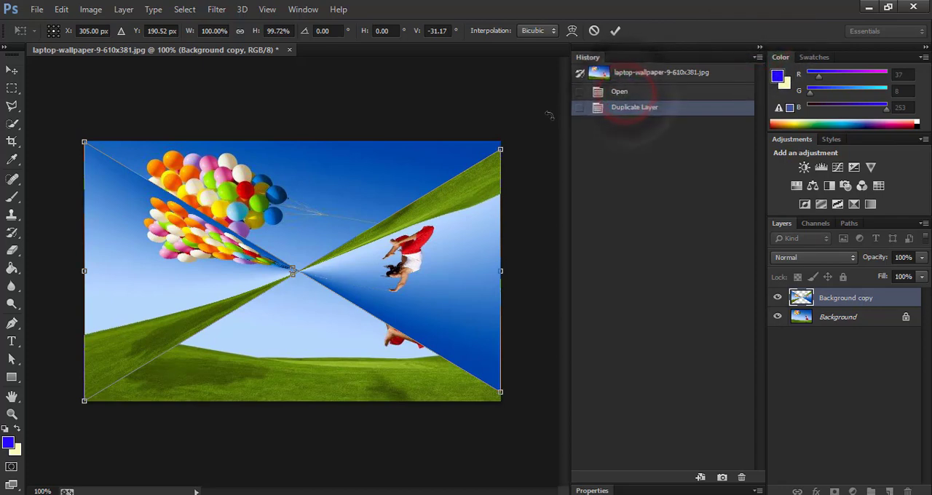
click(651, 69)
click(632, 96)
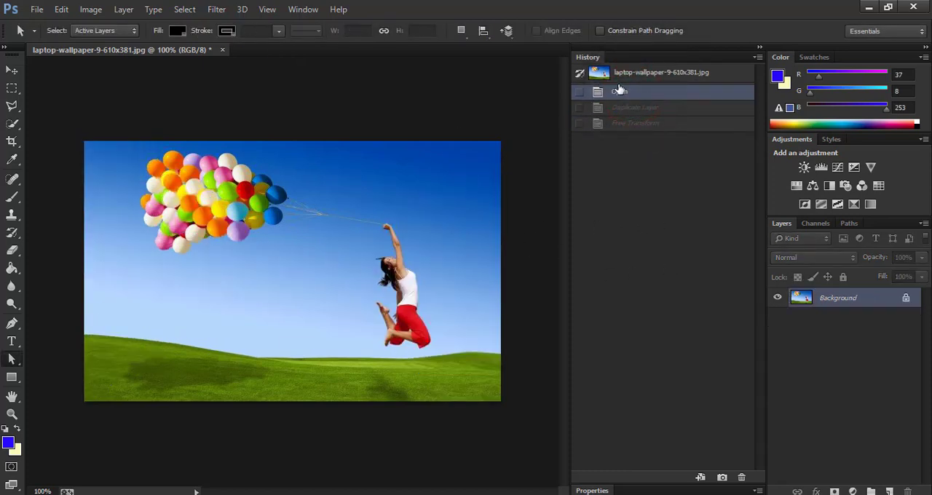
click(763, 49)
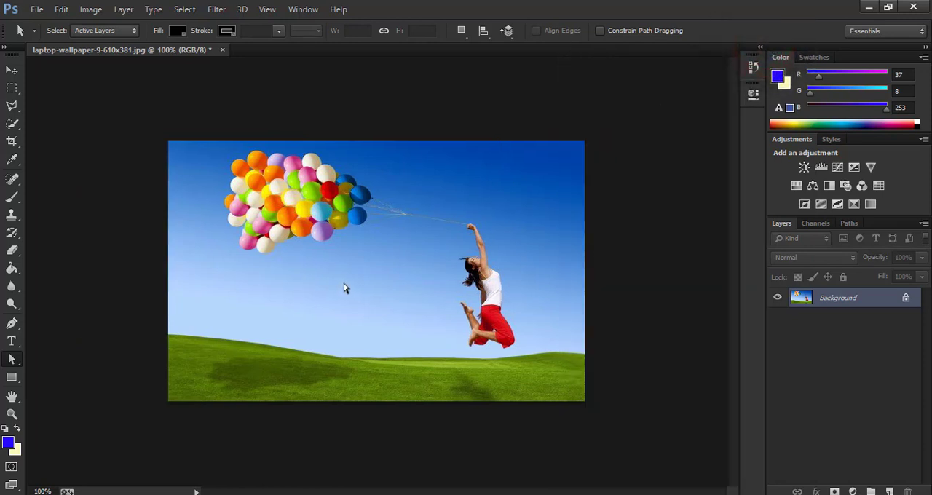
click(64, 11)
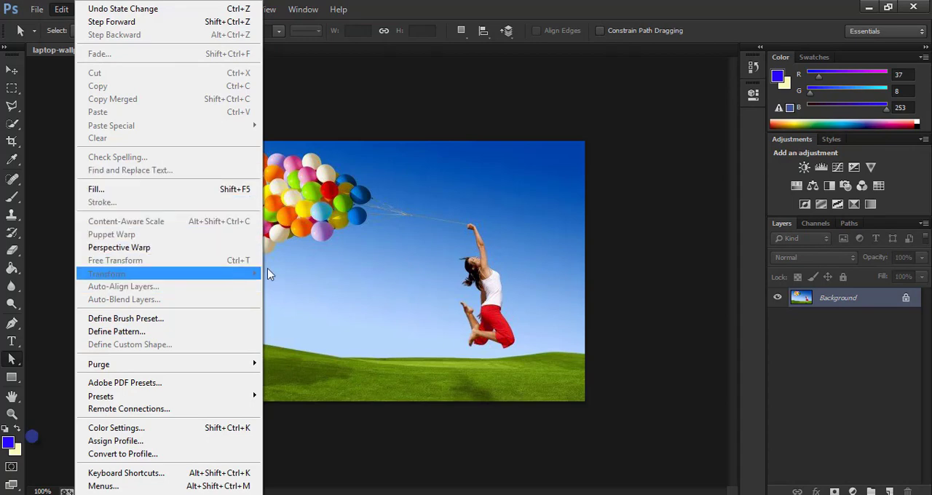
click(350, 266)
click(62, 10)
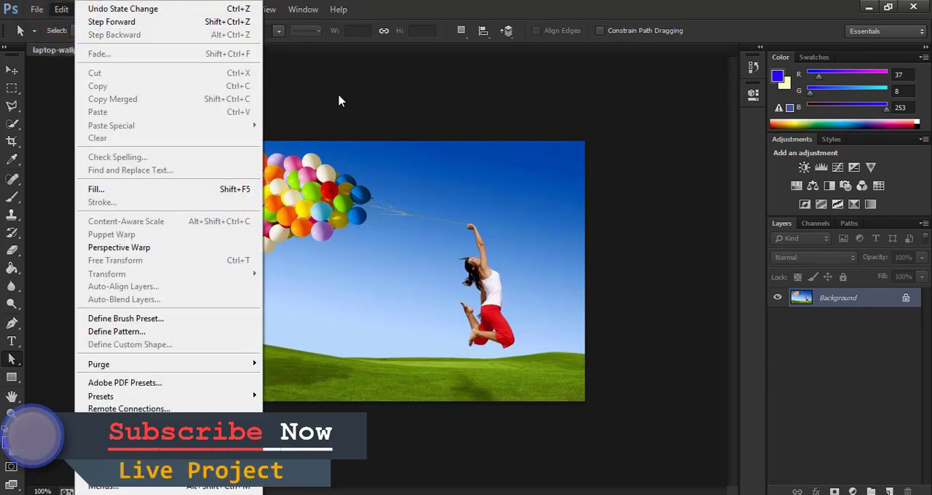
click(343, 70)
click(91, 9)
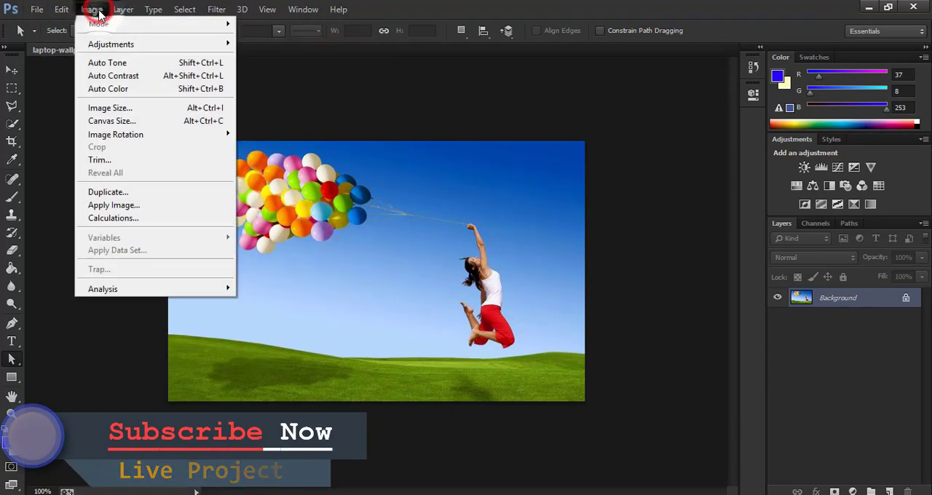
click(348, 222)
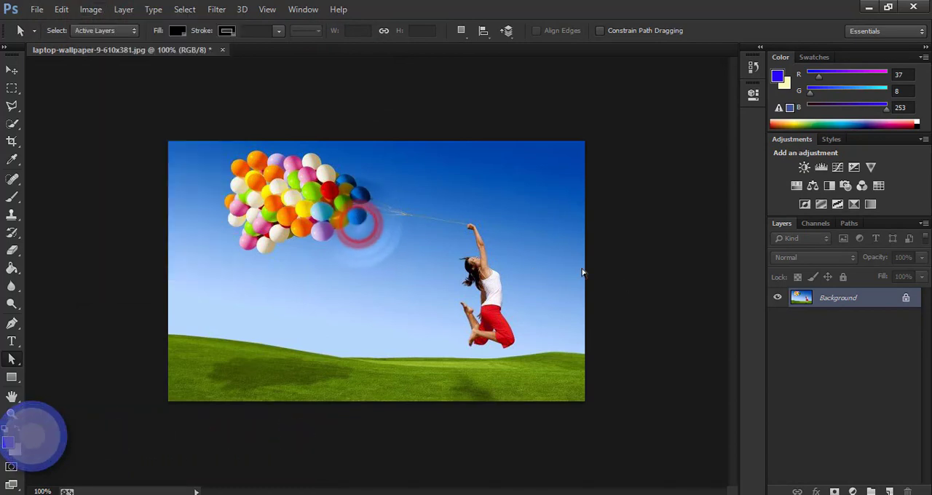
Step: Duplicate the Background layer and scale the copy around its centre to about 63% with Free Transform
drag(845, 299, 890, 491)
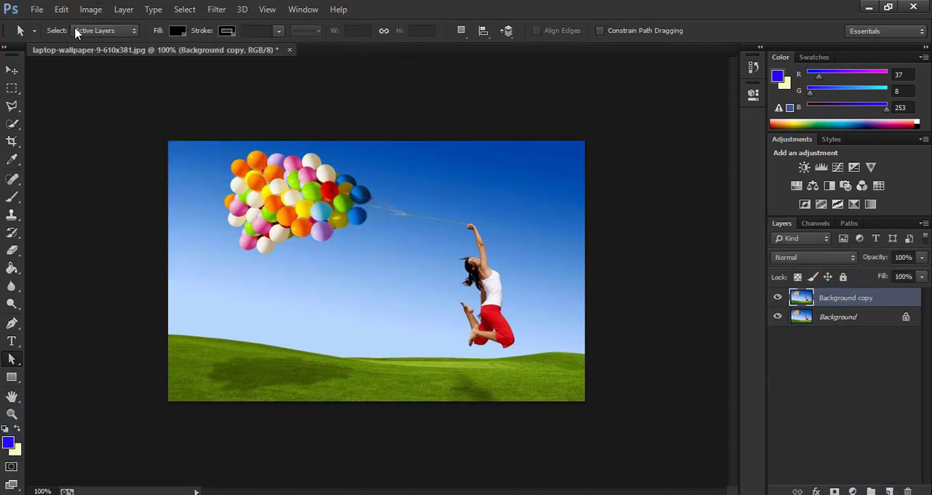
click(87, 9)
click(63, 9)
click(63, 9)
click(63, 9)
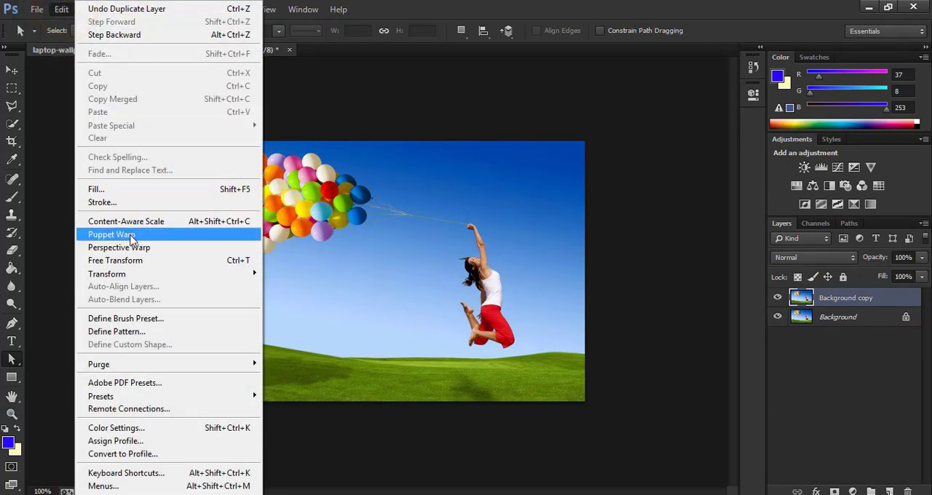
click(189, 263)
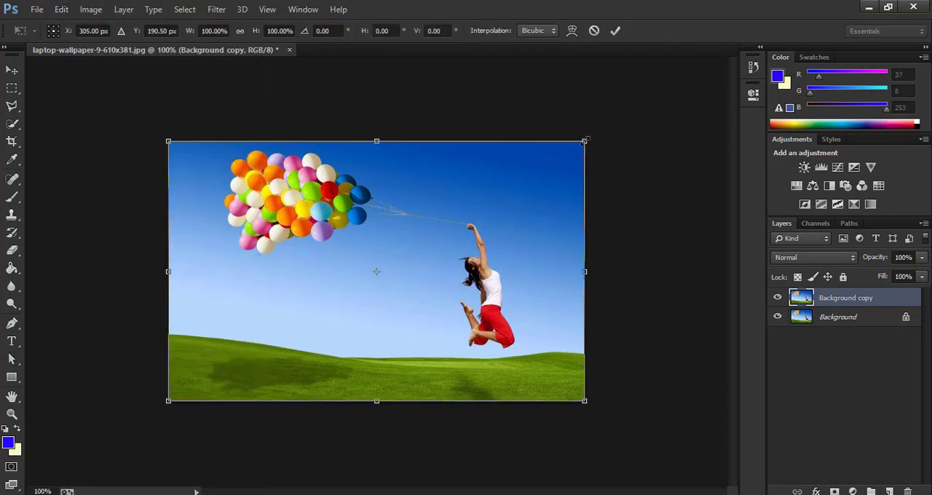
drag(584, 141, 519, 208)
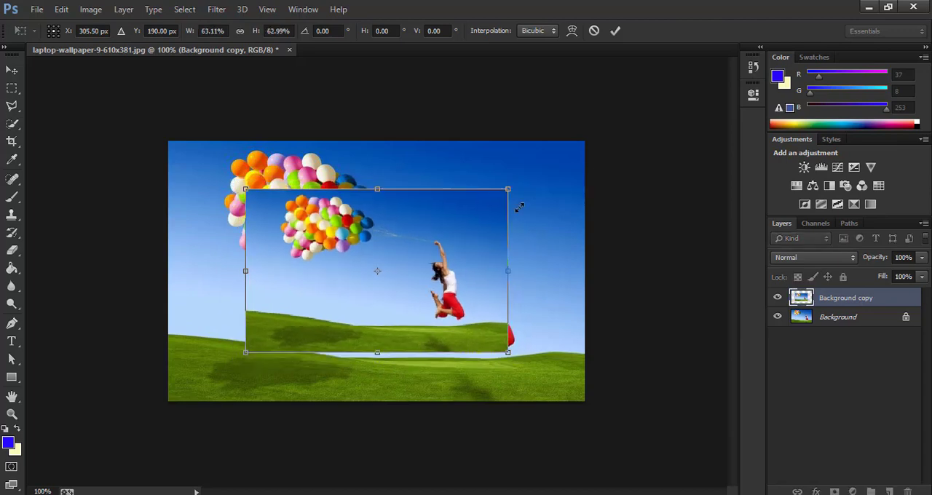
Step: Distort the Background copy in perspective, stretching its right edge symmetrically to the full image height at about -10.4°
click(62, 9)
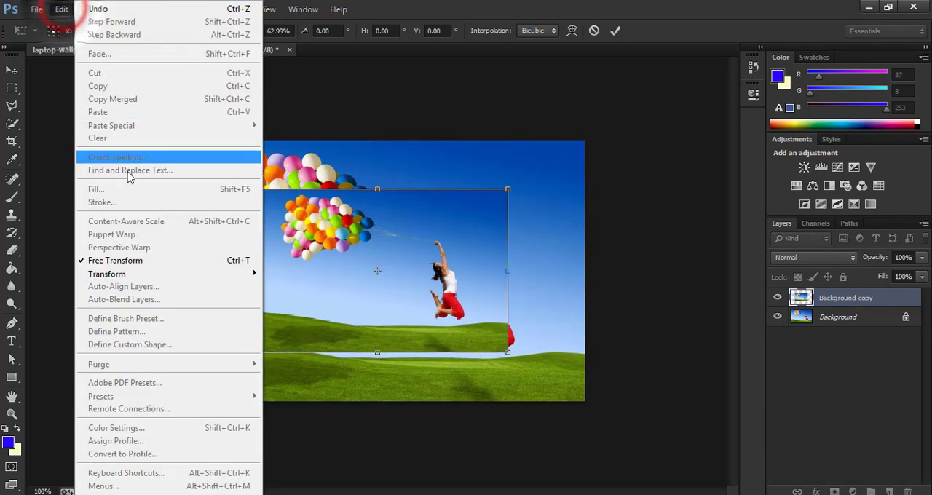
mouse_move(168, 273)
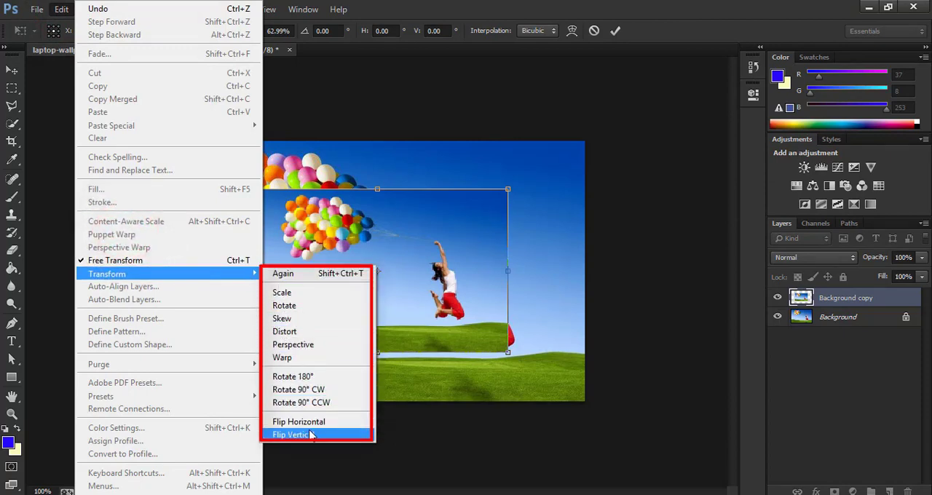
click(480, 264)
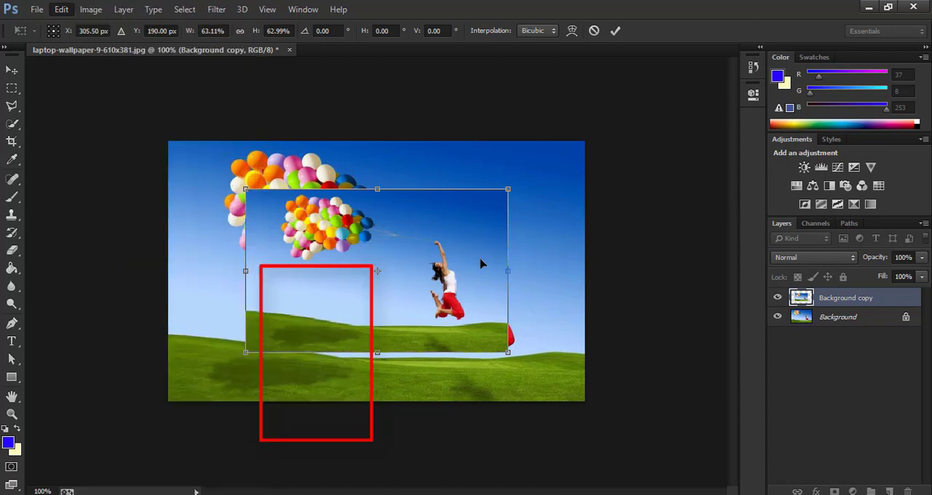
right_click(425, 250)
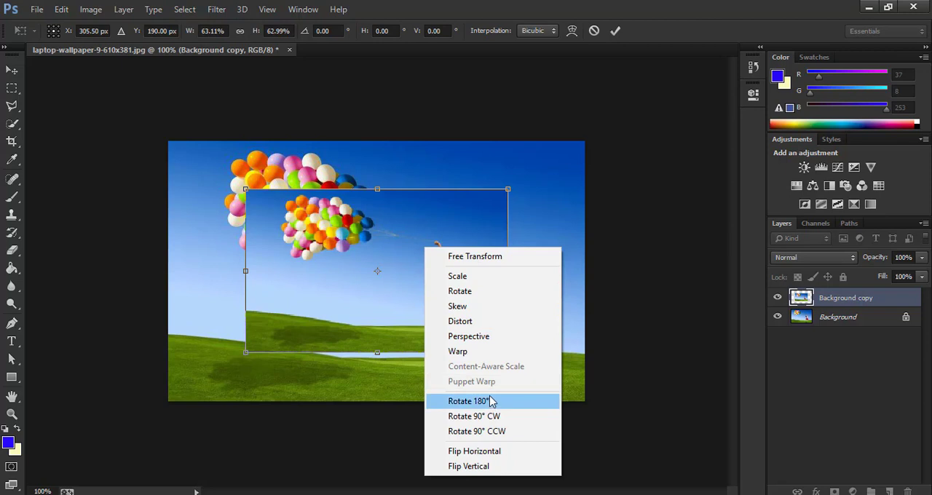
click(487, 338)
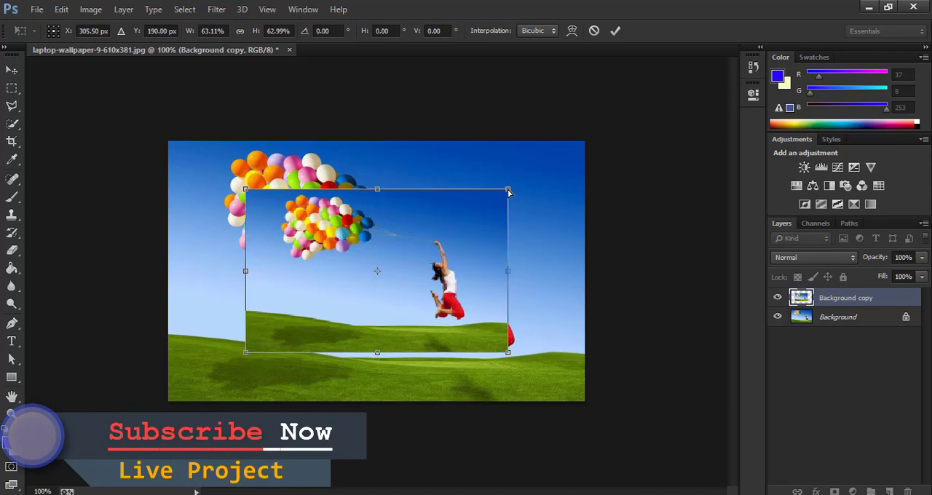
drag(508, 191, 545, 144)
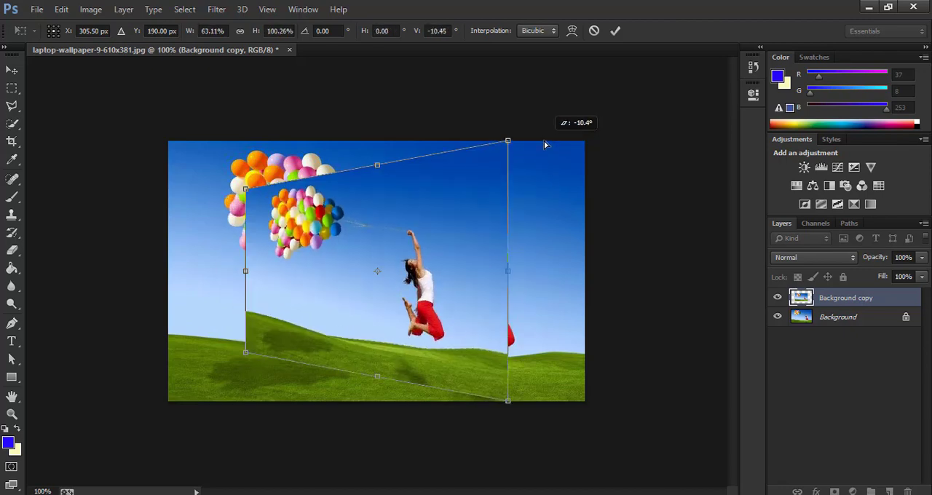
Step: Move the Background copy left to about X 220.5 px, then shorten both vertical edges in perspective to a skew of about -8.3°
drag(421, 294, 364, 295)
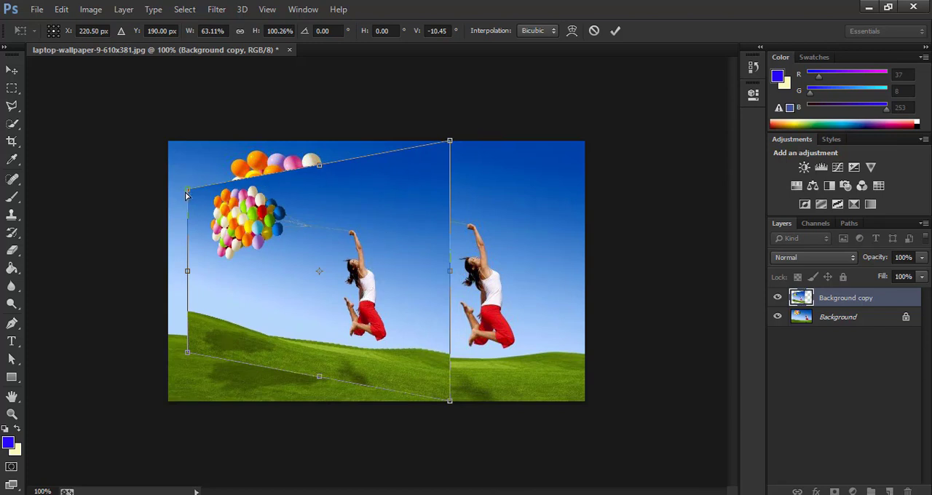
drag(188, 192, 202, 221)
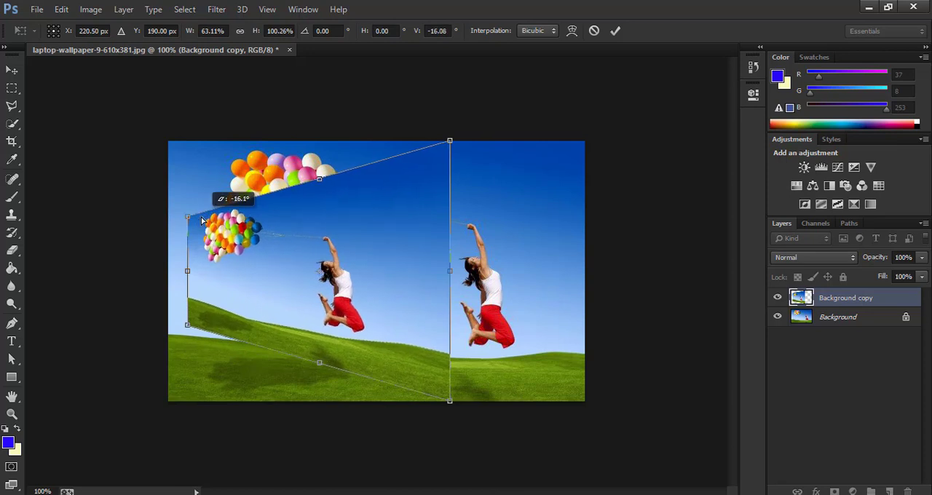
drag(450, 149, 451, 182)
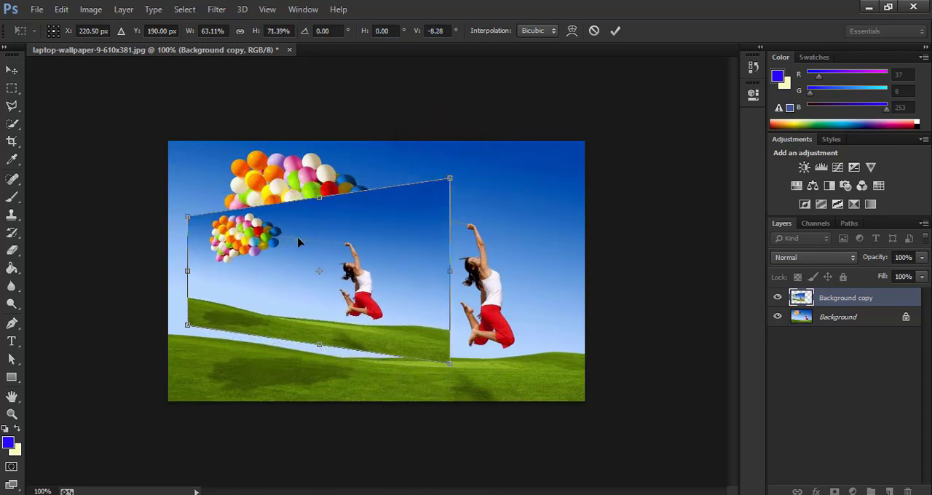
Step: Lengthen the copy's right edge in perspective to about -14°, position it at about X 192.5 px, Y 242 px, and apply the transform
drag(298, 241, 289, 283)
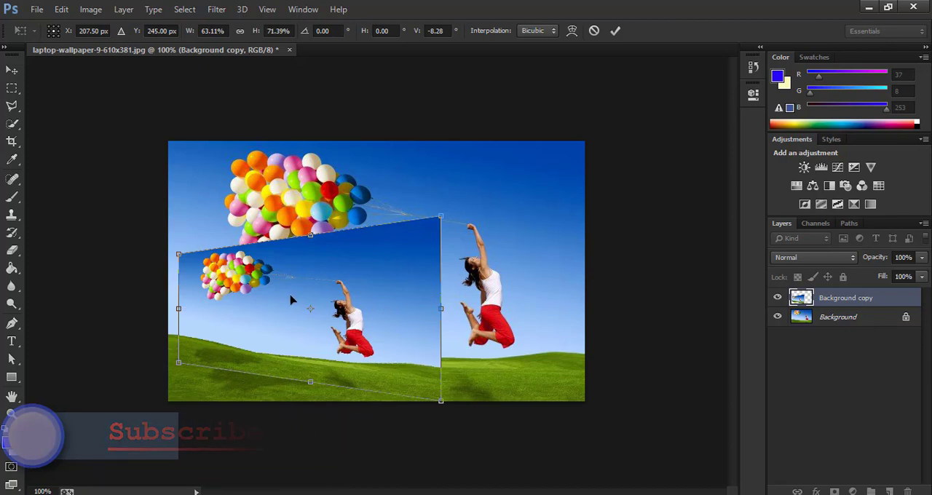
mouse_move(294, 297)
mouse_down()
mouse_move(331, 285)
mouse_move(302, 292)
mouse_up()
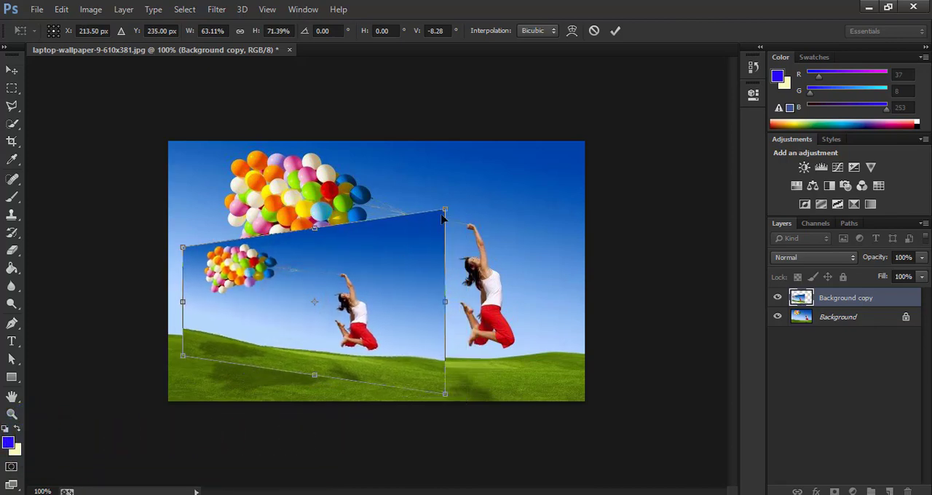
drag(445, 212, 444, 182)
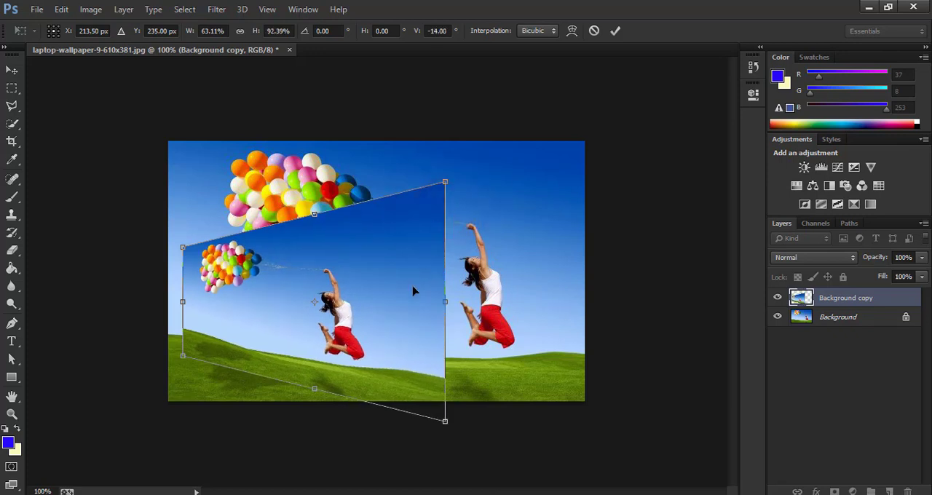
mouse_move(415, 345)
mouse_down()
mouse_move(408, 327)
mouse_move(402, 349)
mouse_up()
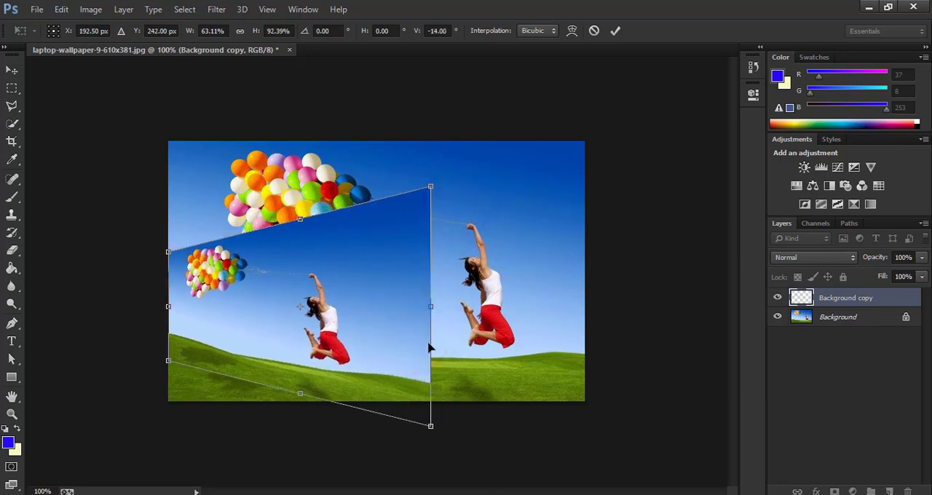
click(526, 342)
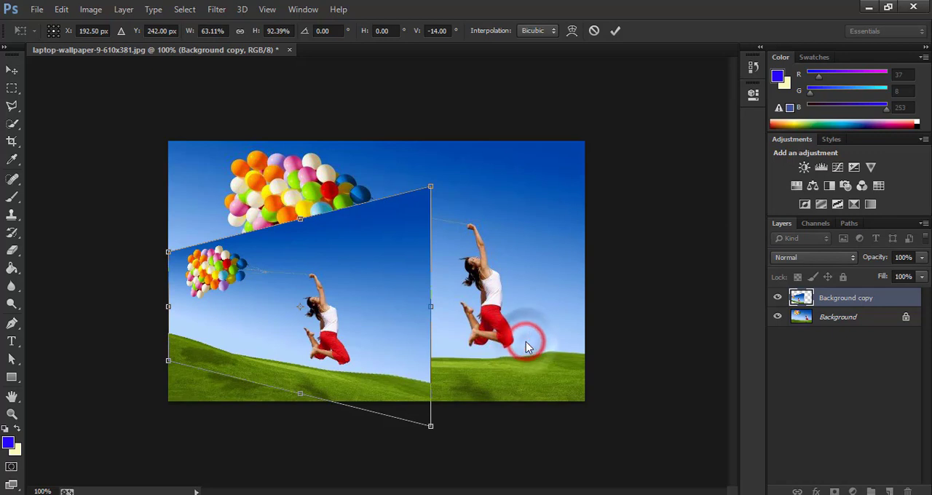
click(615, 31)
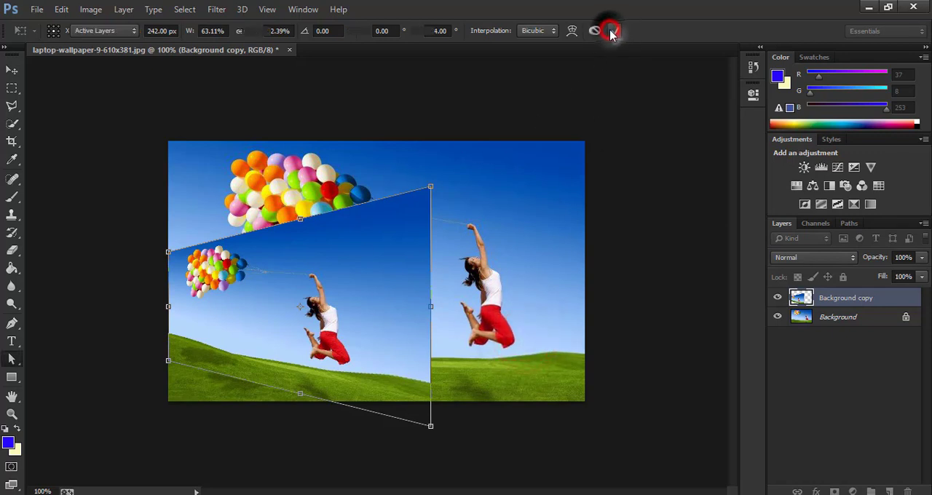